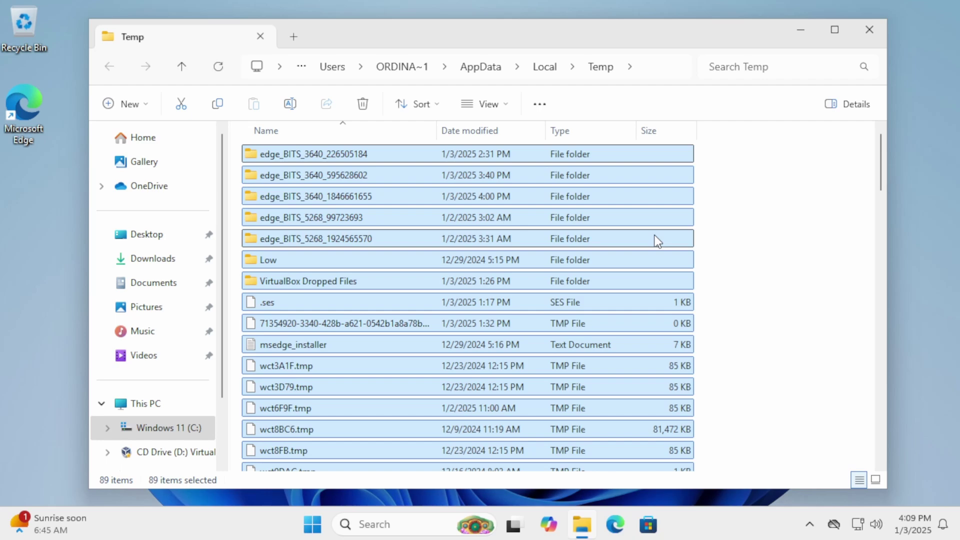
Step: Preview the cleanup: permanently delete temp files, run a BleachBit clean, and select a file in C:\Windows\Temp
key(shift+Delete)
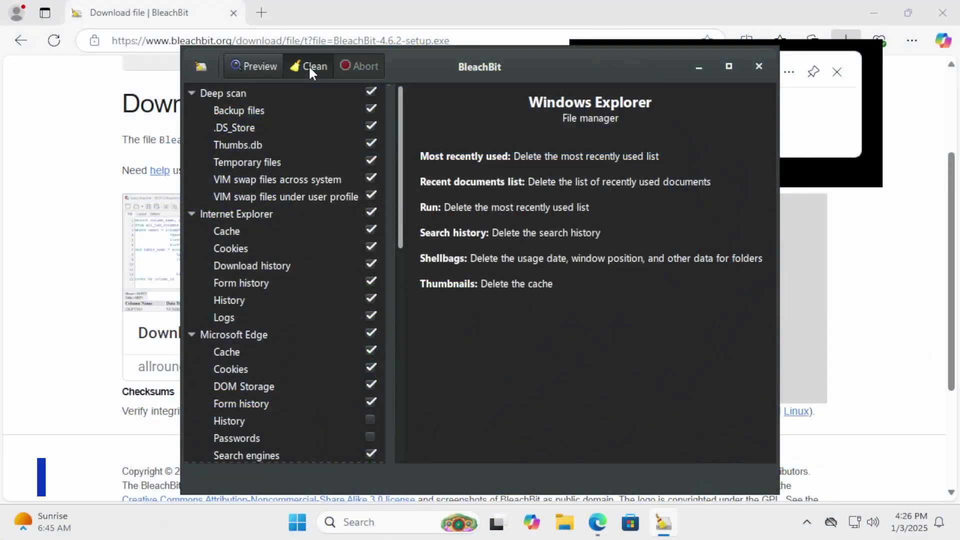
click(309, 70)
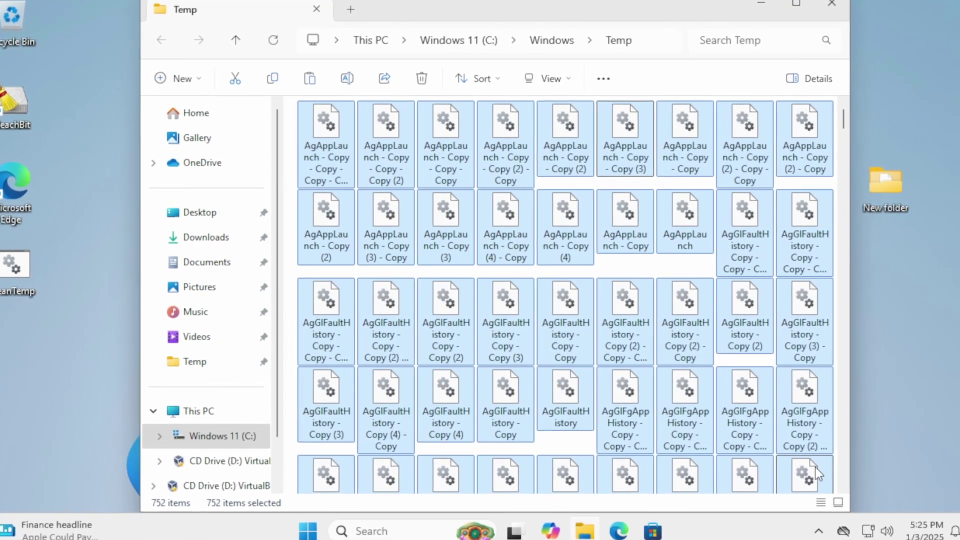
click(812, 466)
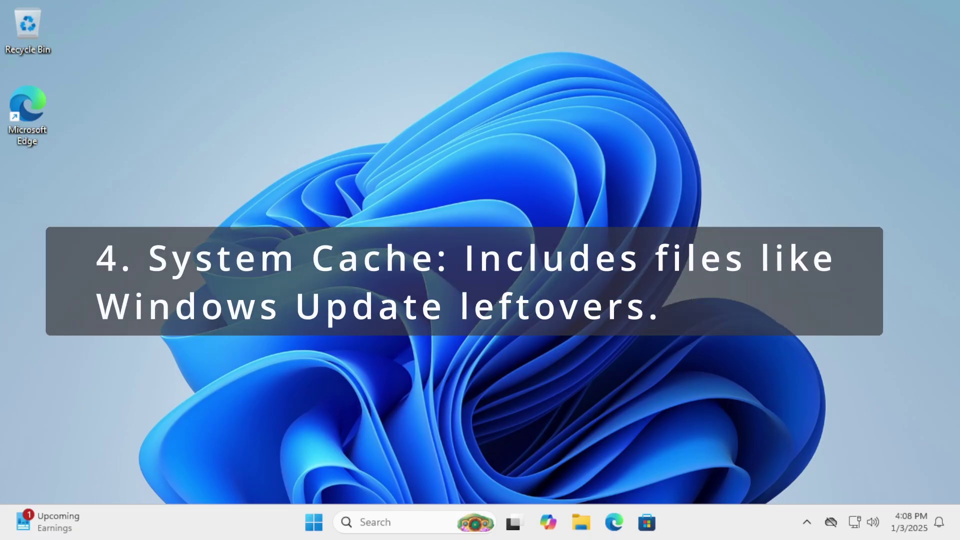
right_click(385, 167)
click(496, 248)
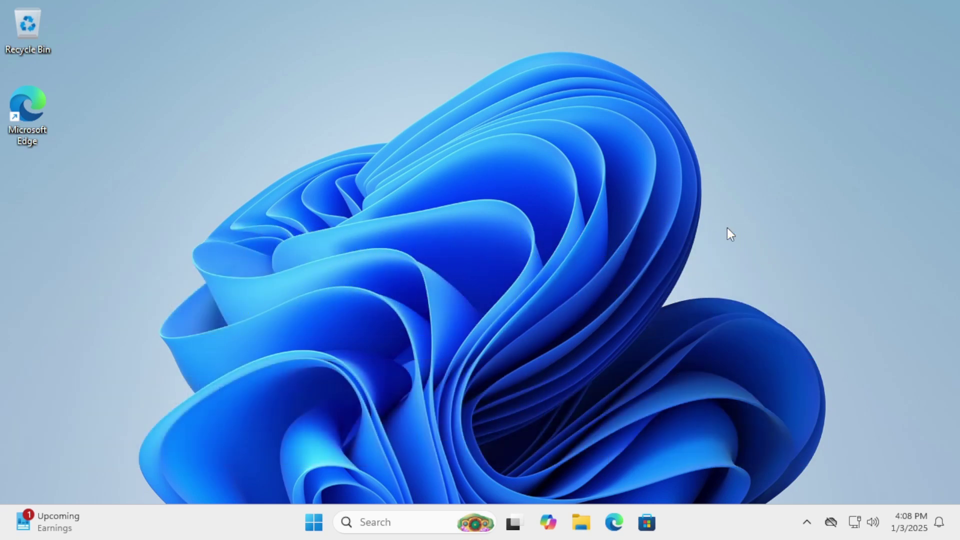
Step: Open C:\Windows\Temp through Run with 'temp' and permanently delete all seven items
key(super+r)
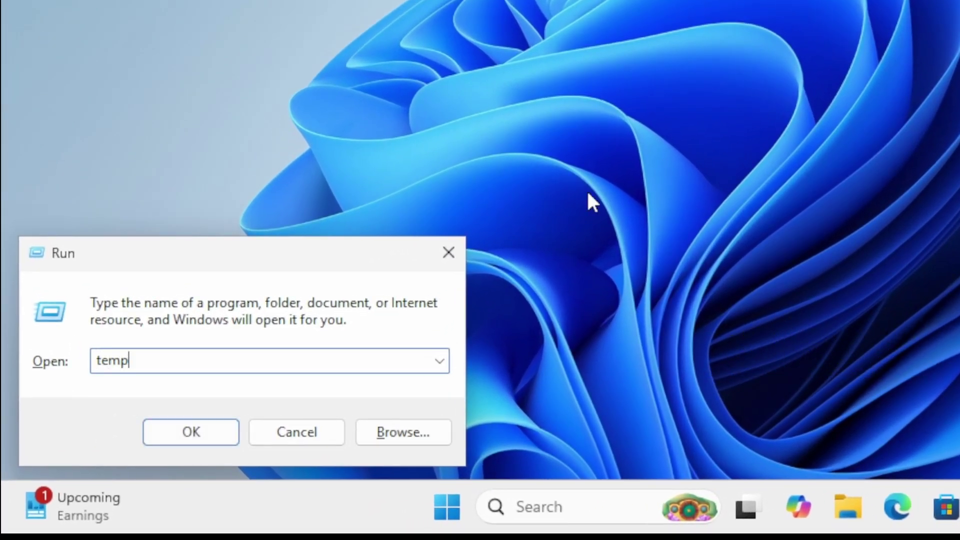
click(200, 424)
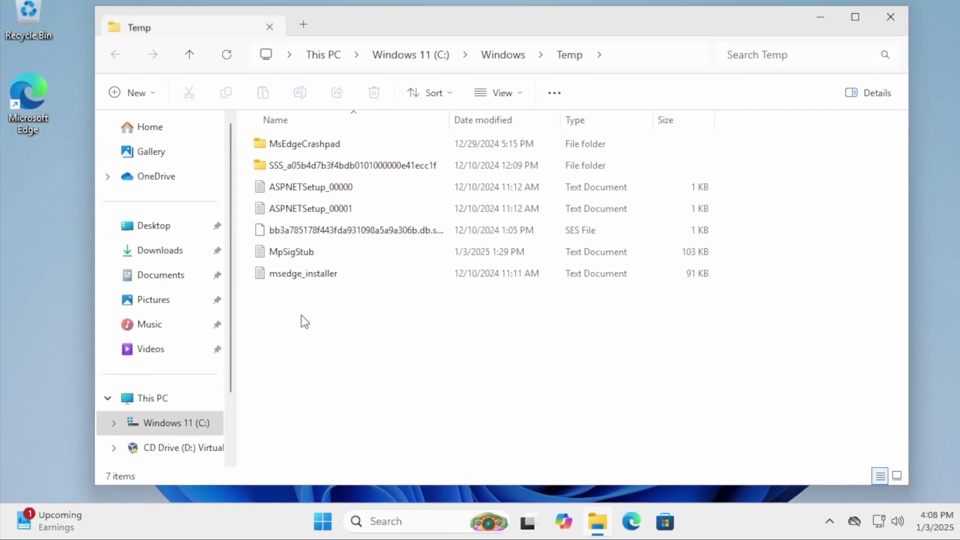
key(ctrl+a)
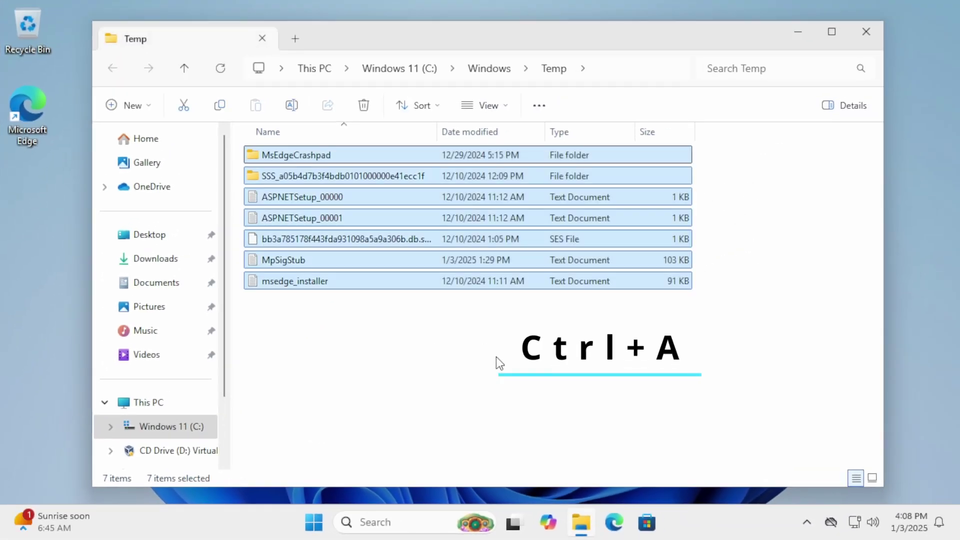
key(shift+Delete)
click(547, 271)
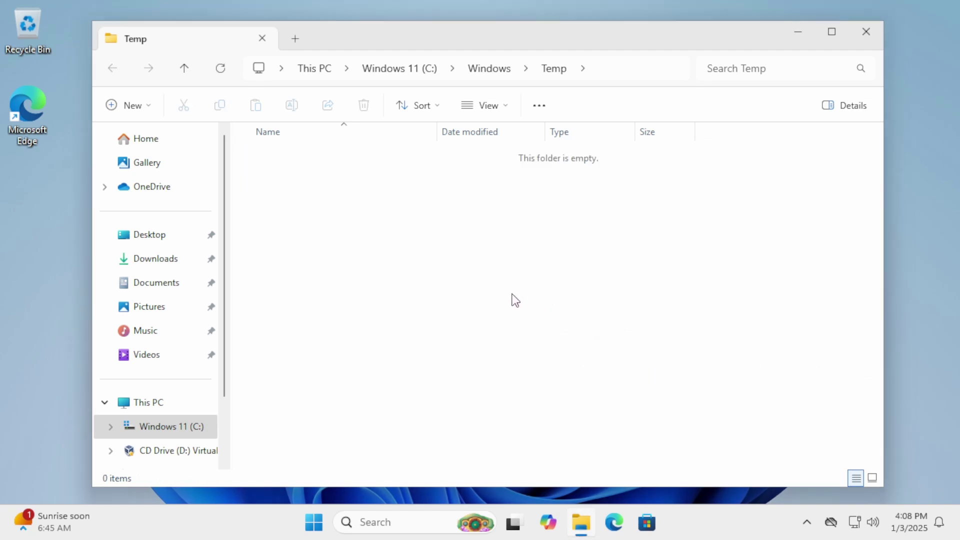
Step: Close the emptied Windows Temp window and open the user Temp folder via Run with '%temp%'
click(865, 33)
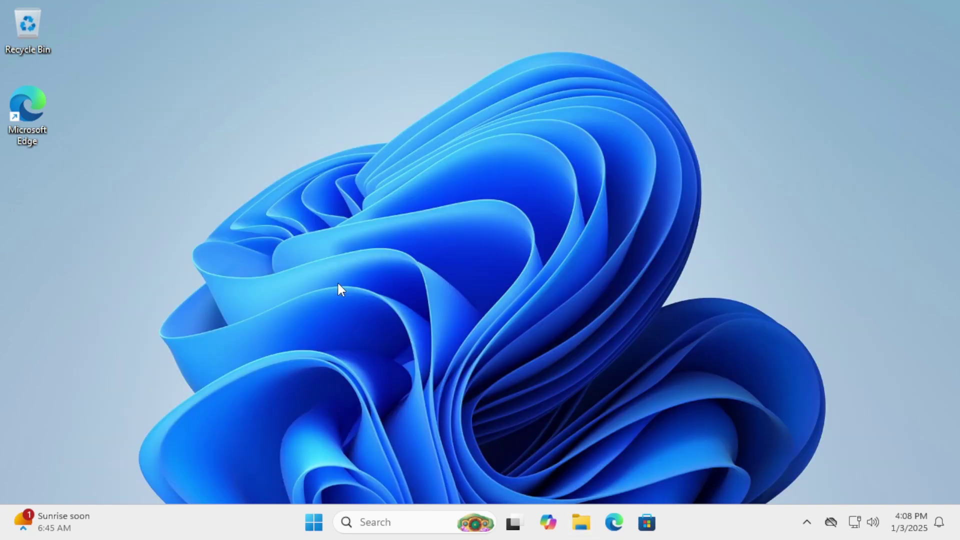
key(super+r)
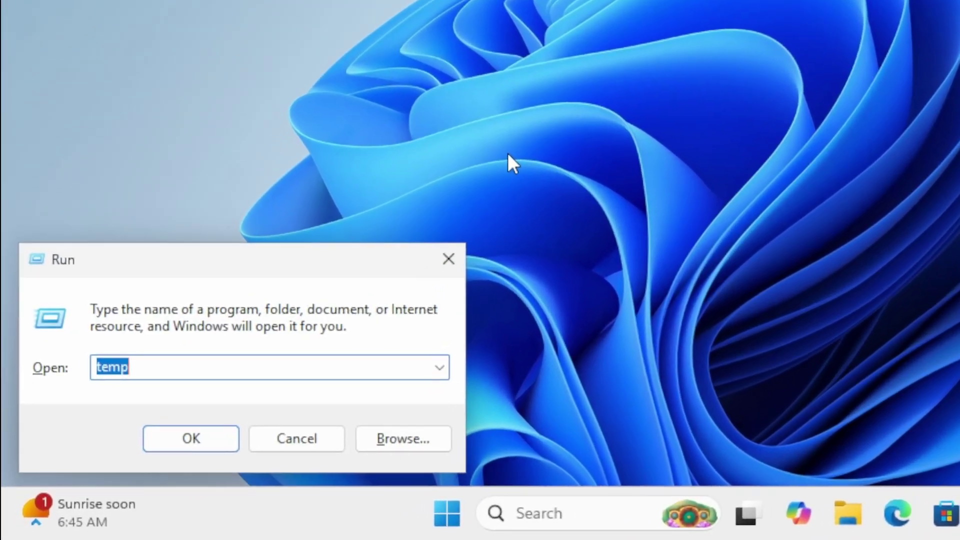
text(^)
key(BackSpace)
text(%)
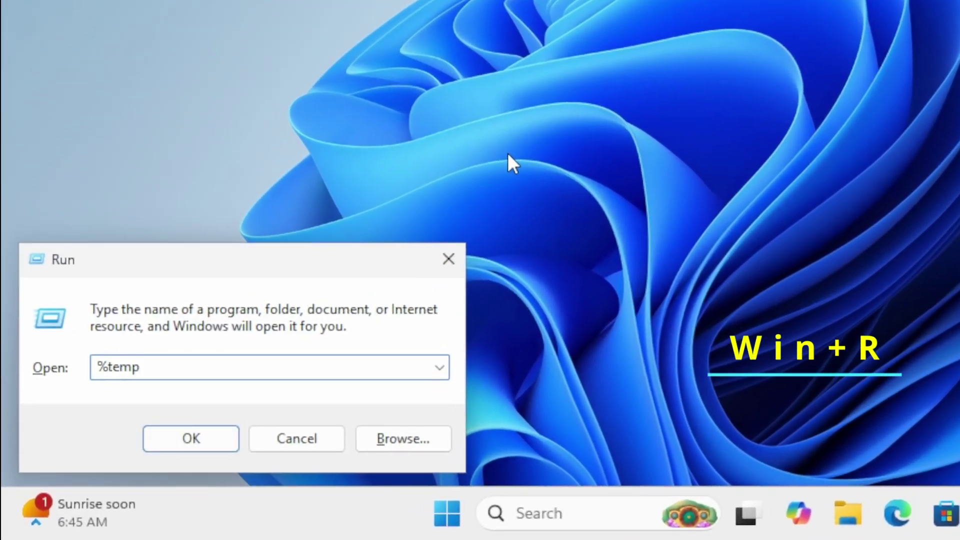
key(Return)
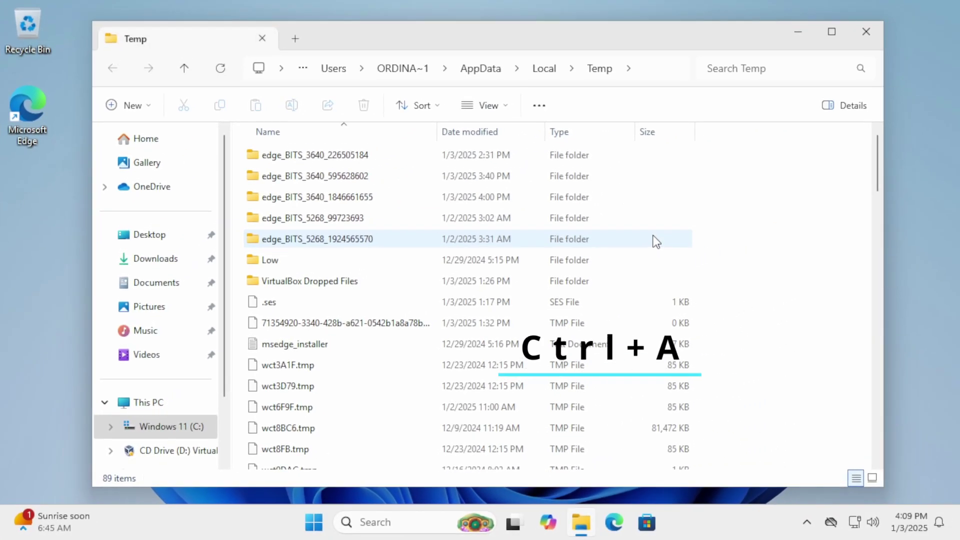
Step: Permanently delete the 89 user Temp items, skipping every in-use file, and close the folder
key(ctrl+a)
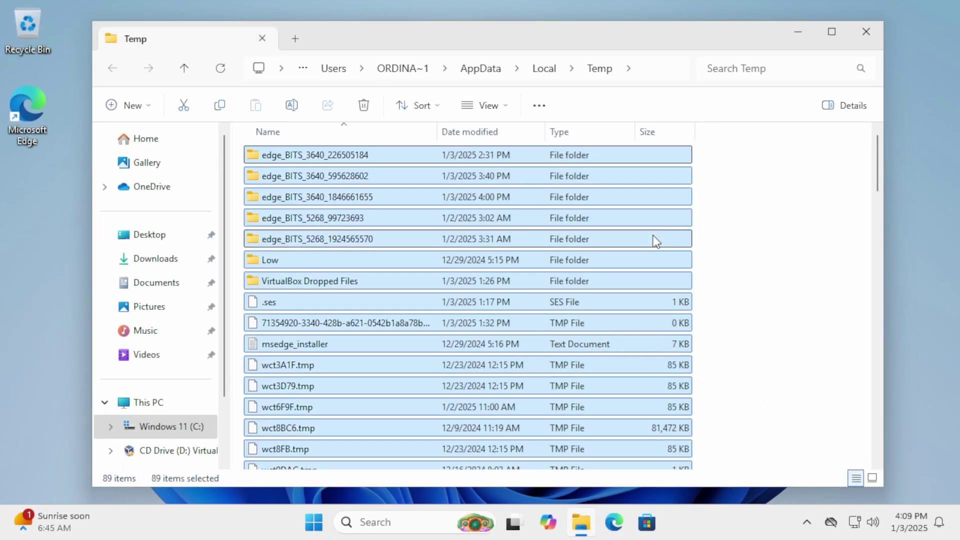
key(shift+Delete)
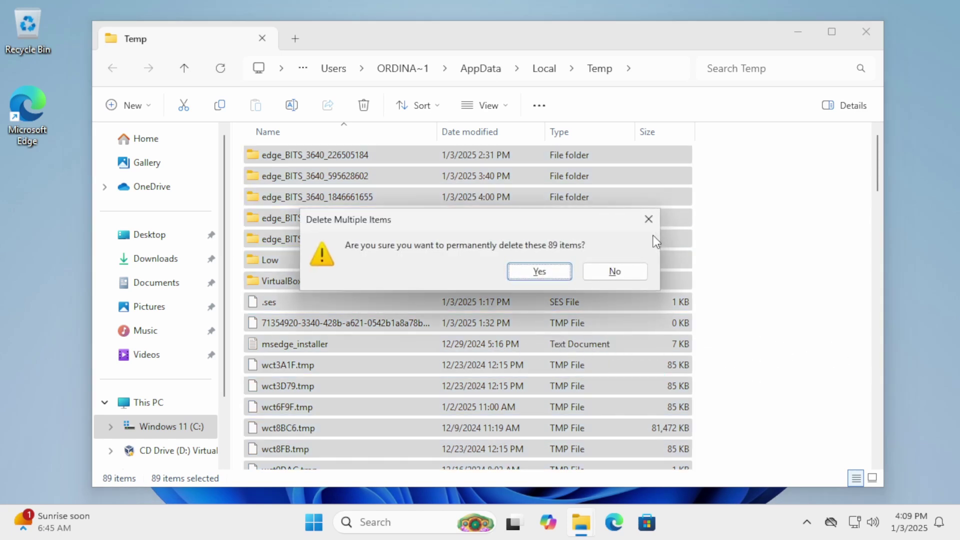
key(Return)
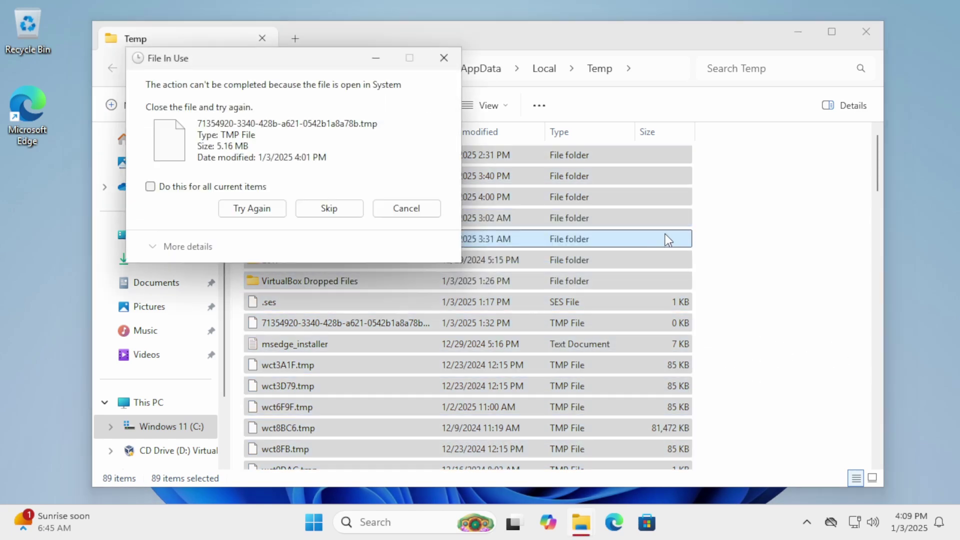
click(242, 191)
click(339, 209)
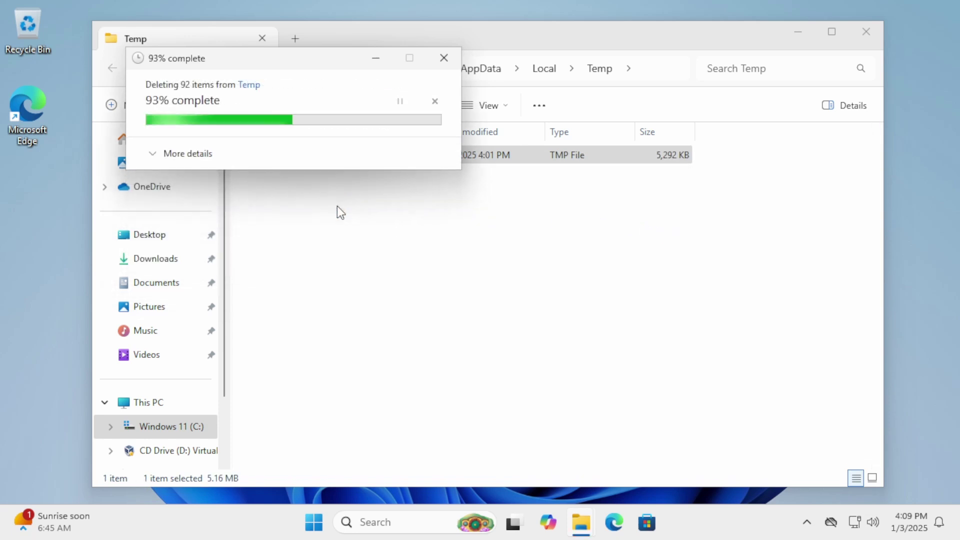
click(416, 219)
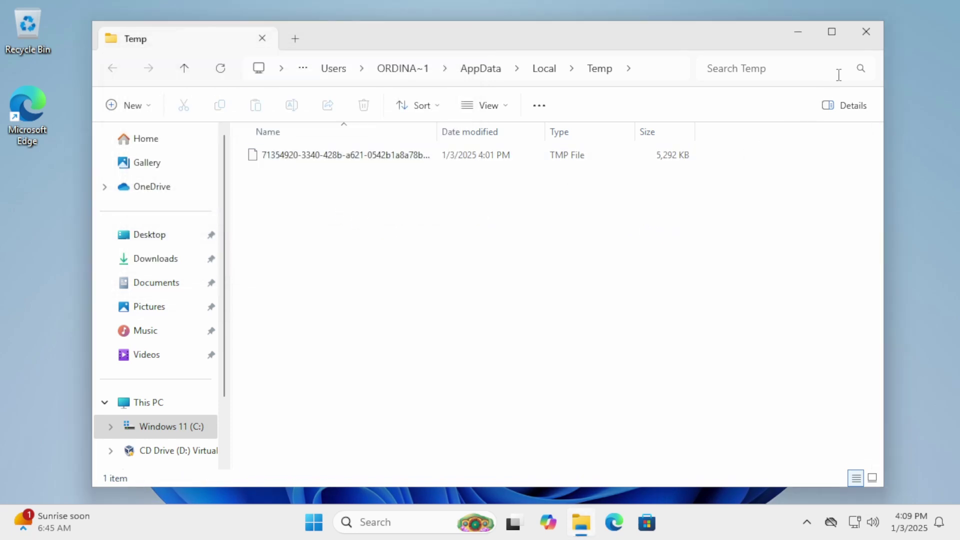
click(874, 32)
key(super+r)
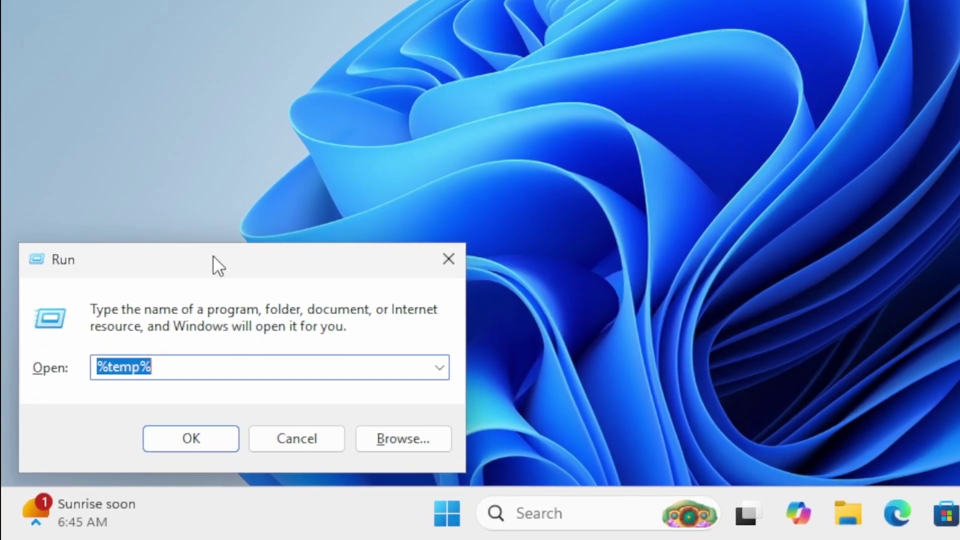
Step: Open the Prefetch folder via Run with 'prefetch', grant access, and permanently delete its 238 items
text(prefe)
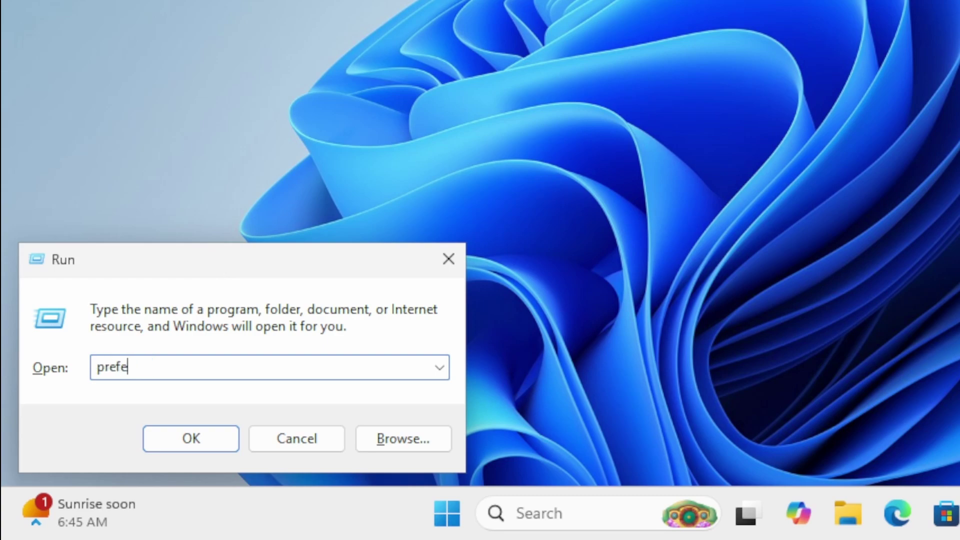
text(tch)
key(Return)
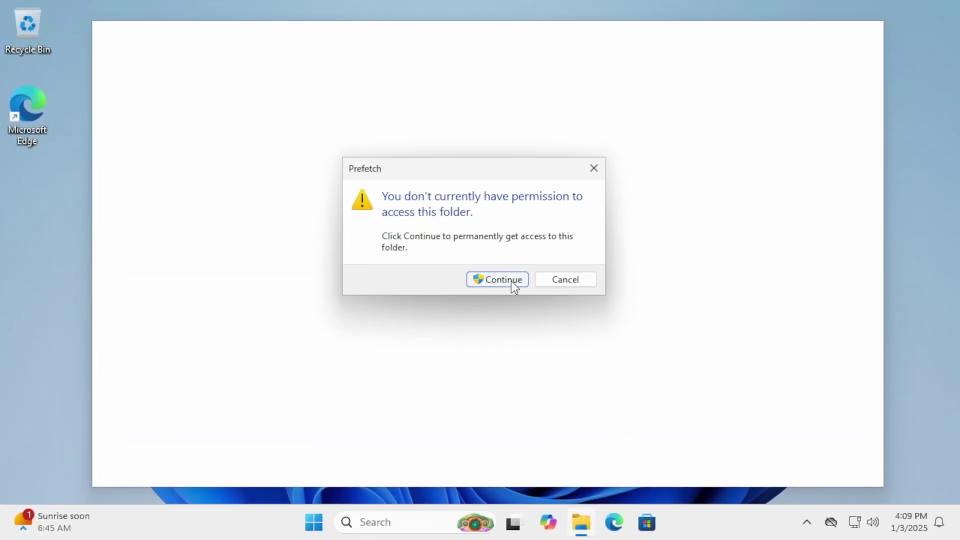
click(511, 280)
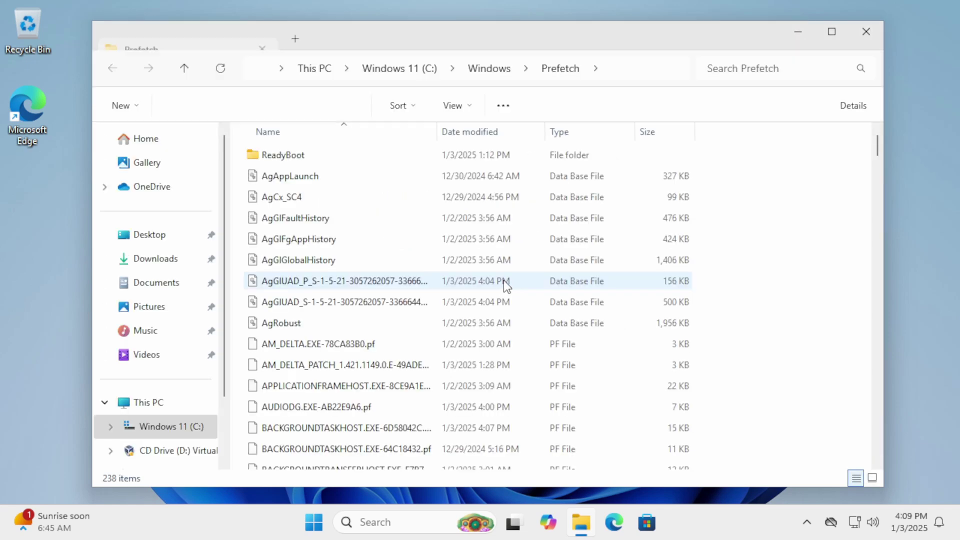
key(ctrl+a)
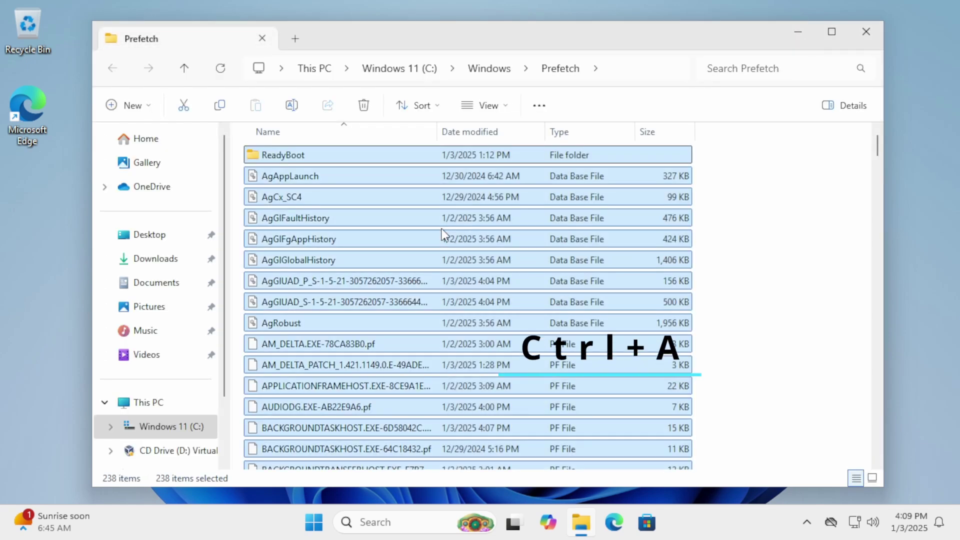
key(shift+Delete)
key(Return)
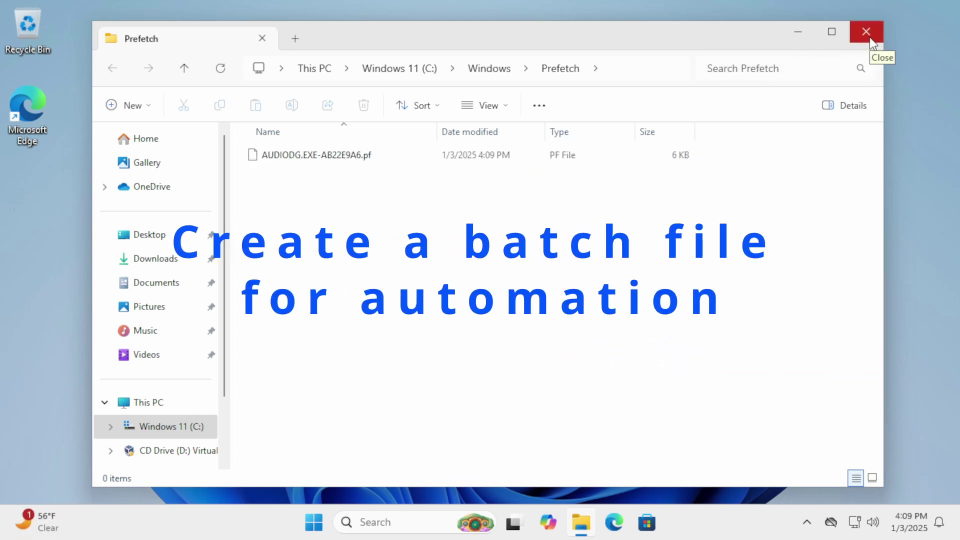
Step: Close the Prefetch window, launch Notepad, and paste in the cleanup batch script
click(869, 37)
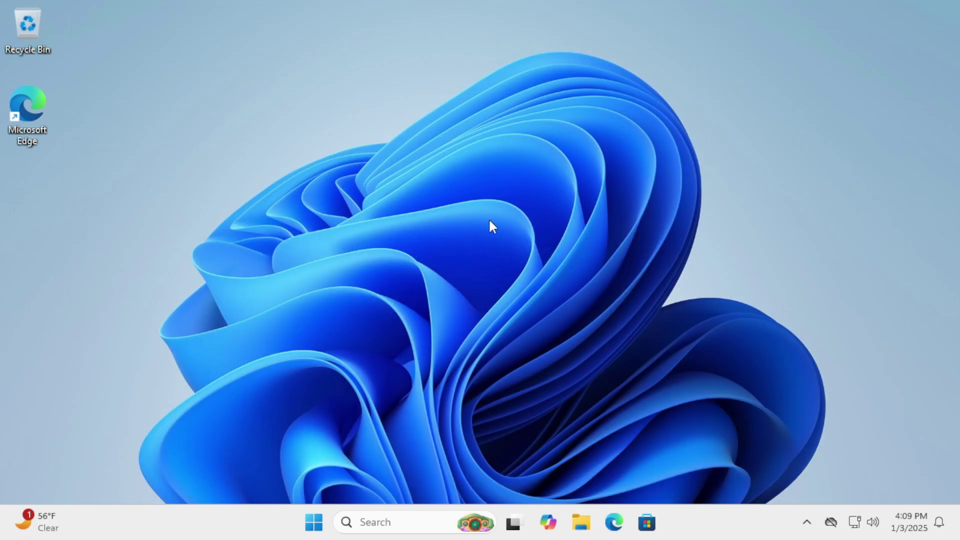
key(super+s)
text(notepad)
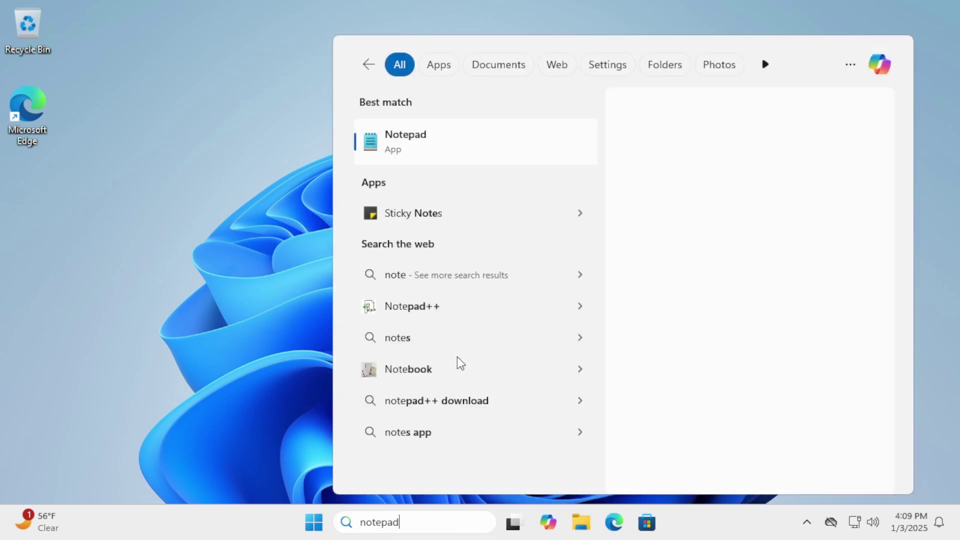
click(439, 142)
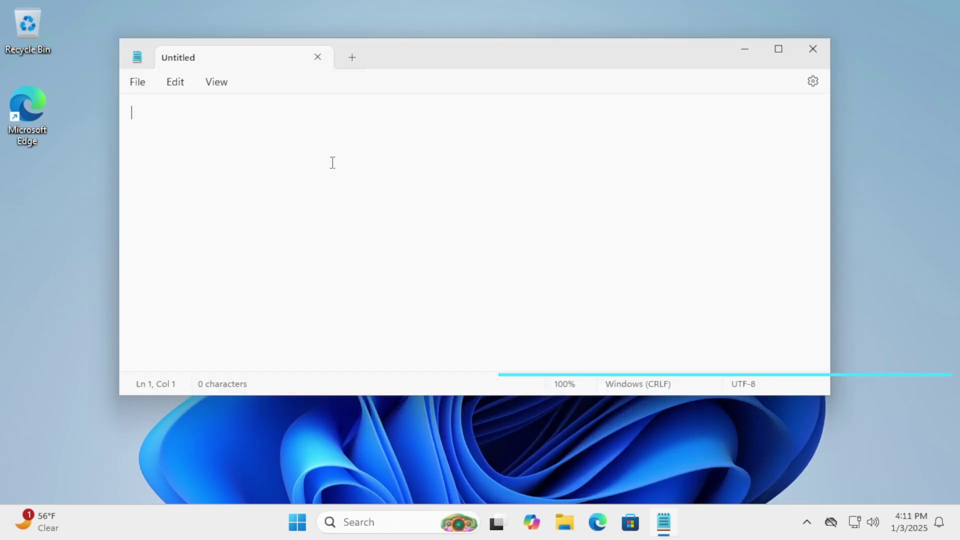
key(ctrl+v)
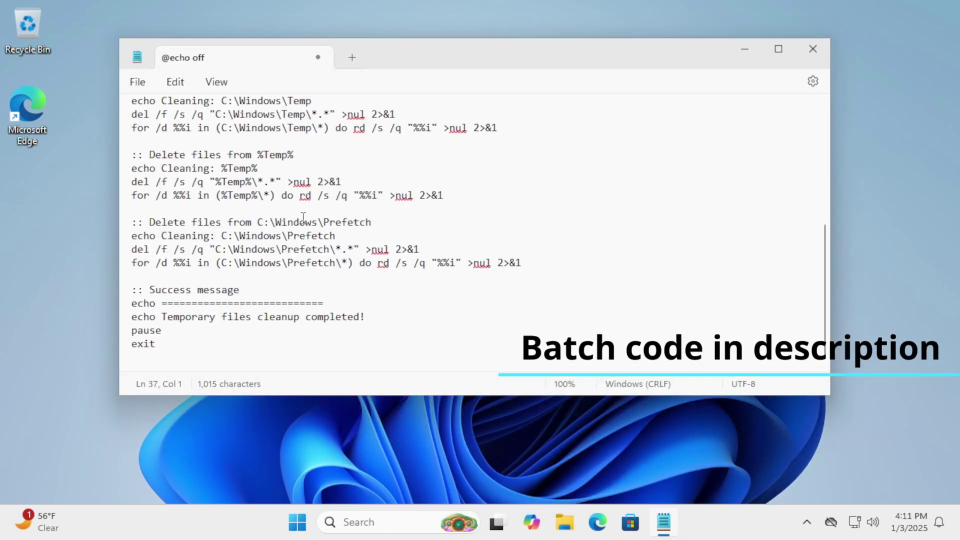
Step: Save the script to the Desktop as CleanTemp.bat with the All files type, then close Notepad
click(131, 81)
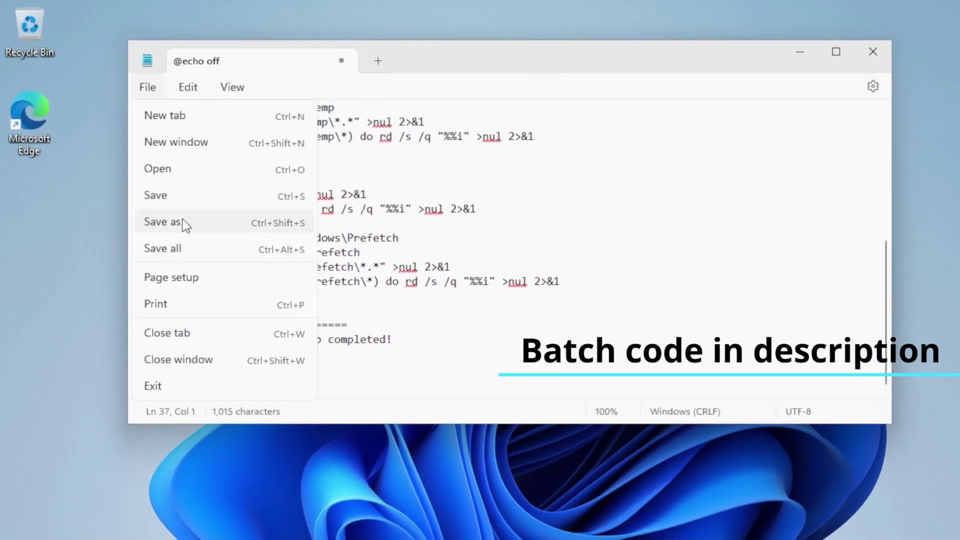
click(180, 189)
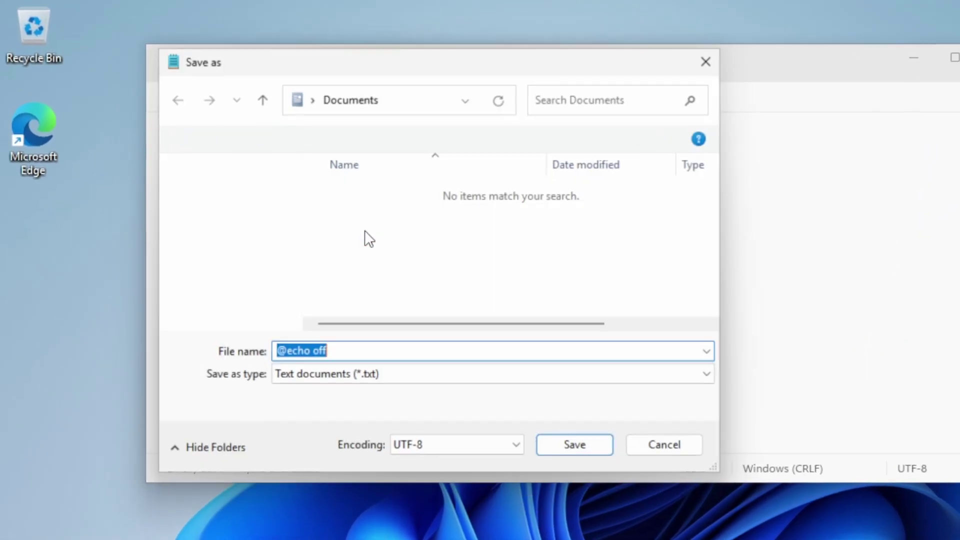
click(234, 230)
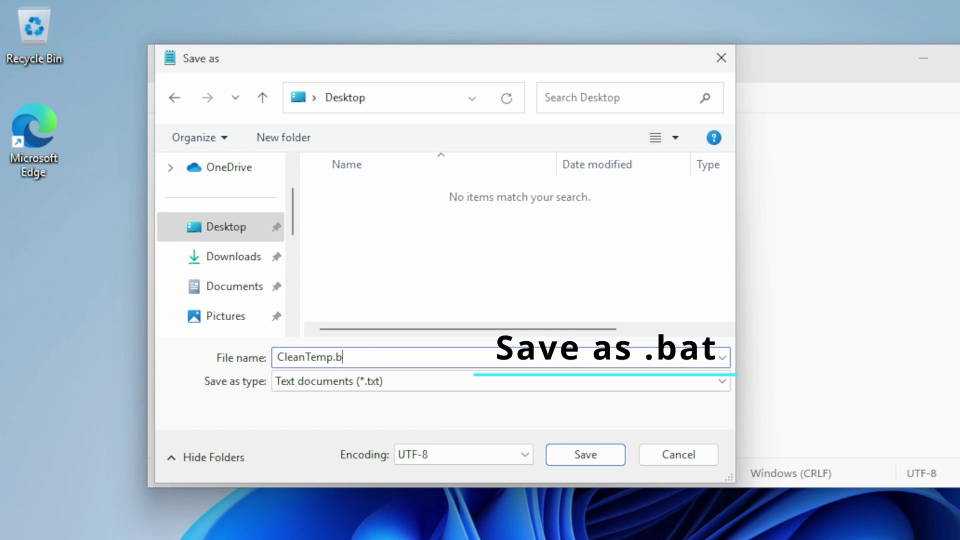
click(350, 386)
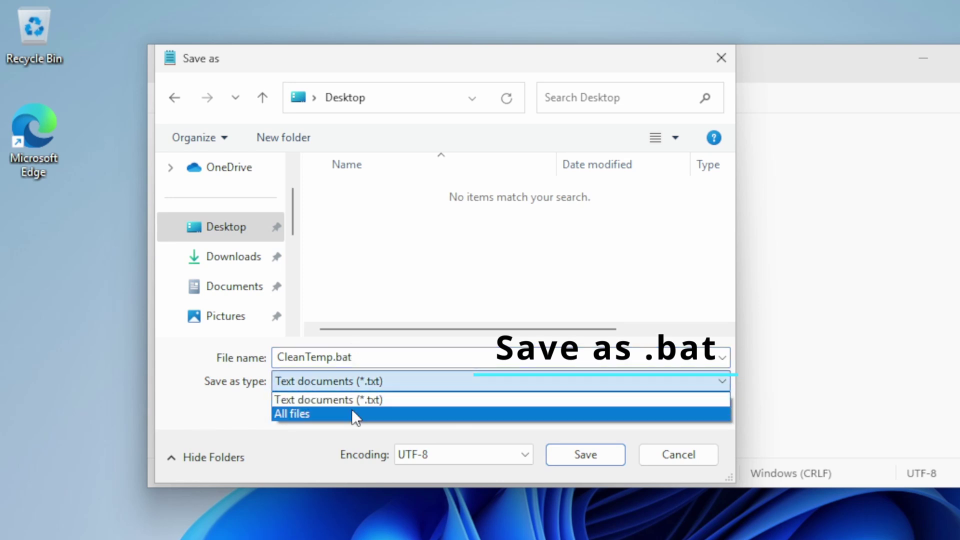
click(352, 409)
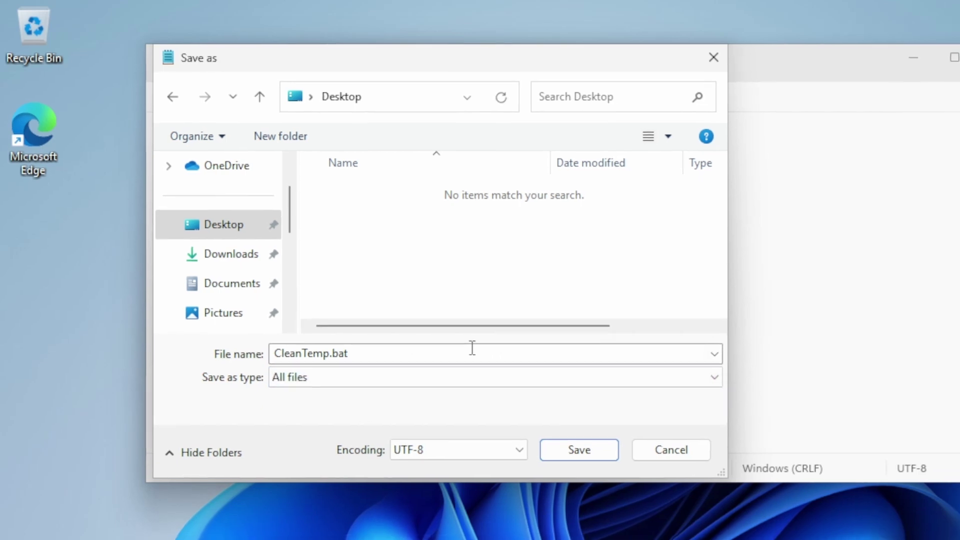
double_click(476, 355)
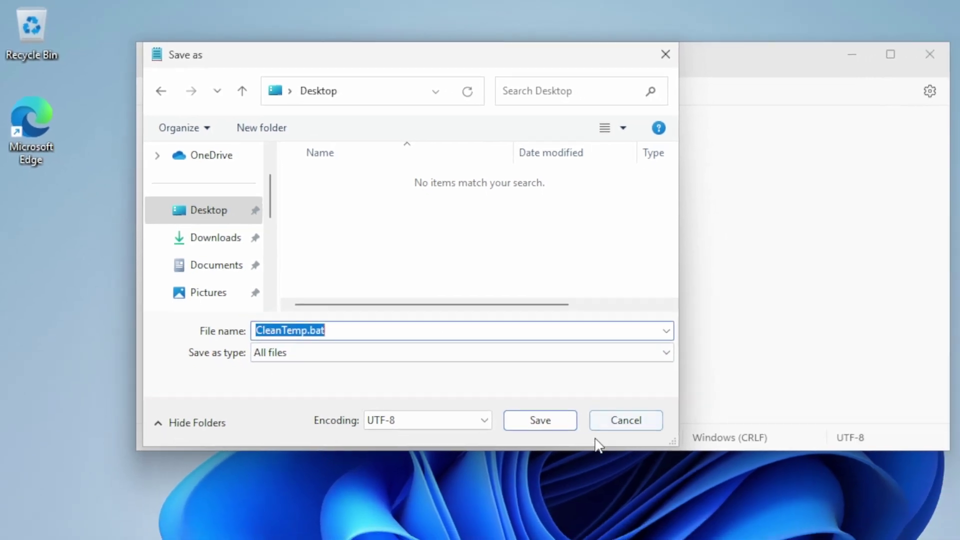
click(539, 420)
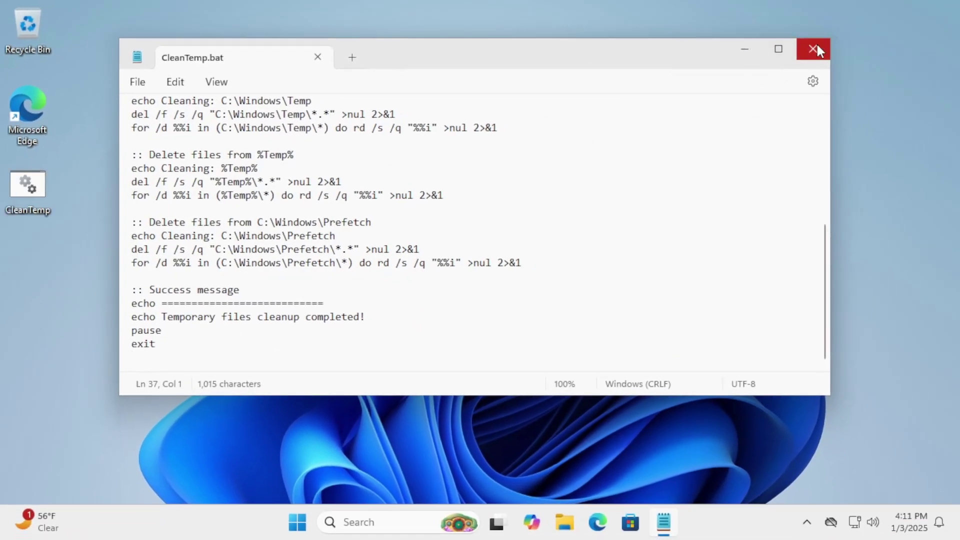
click(817, 48)
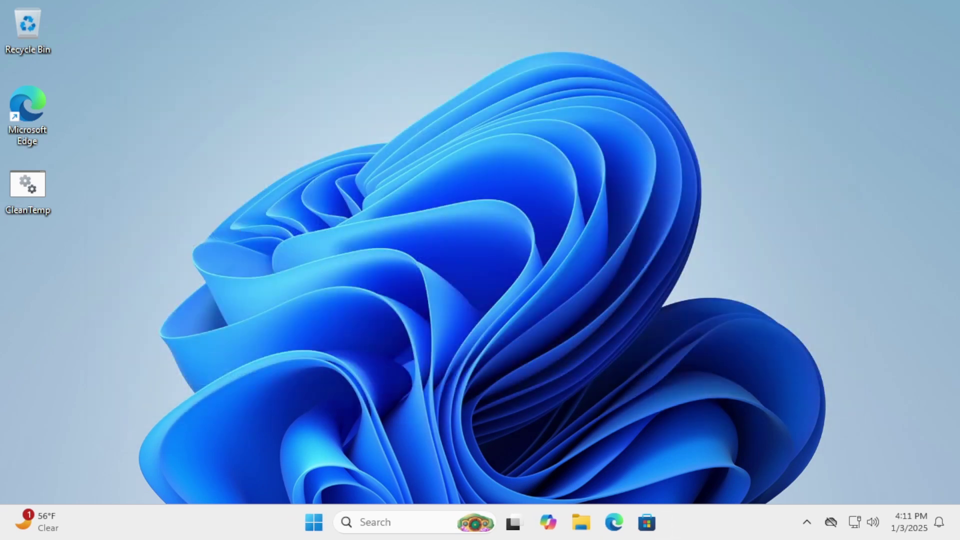
Step: Run CleanTemp.bat from the desktop as administrator and approve the User Account Control prompt
right_click(40, 193)
click(103, 284)
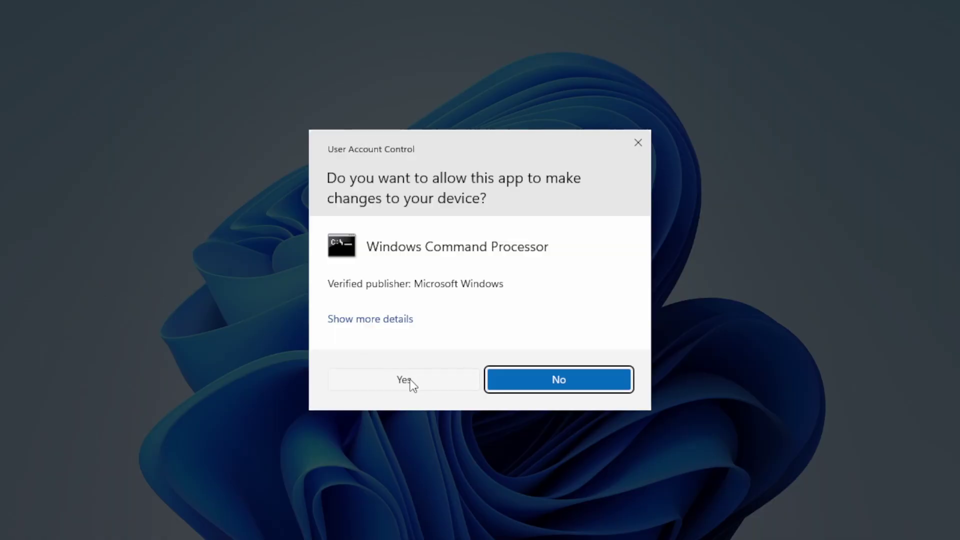
click(407, 380)
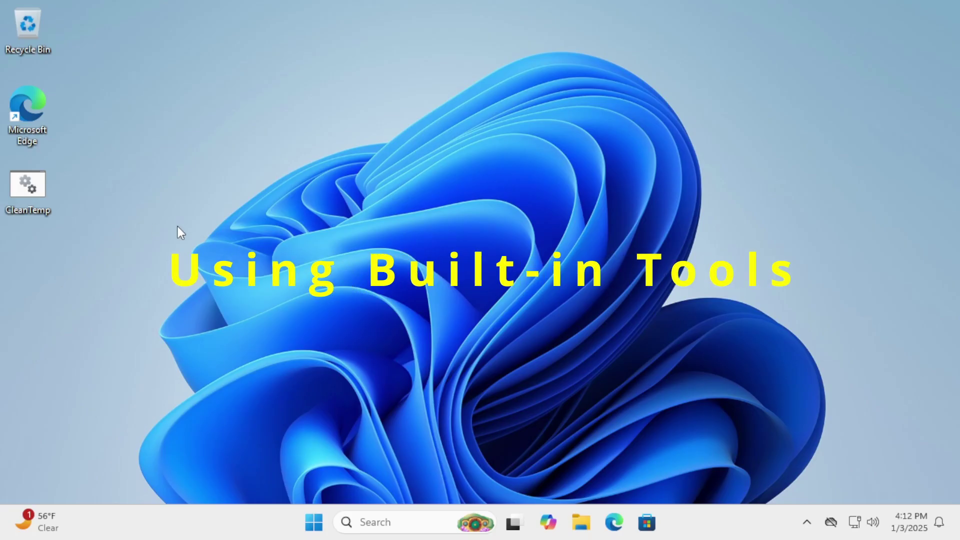
Step: Launch Disk Cleanup from a Start menu search for 'disk'
click(316, 528)
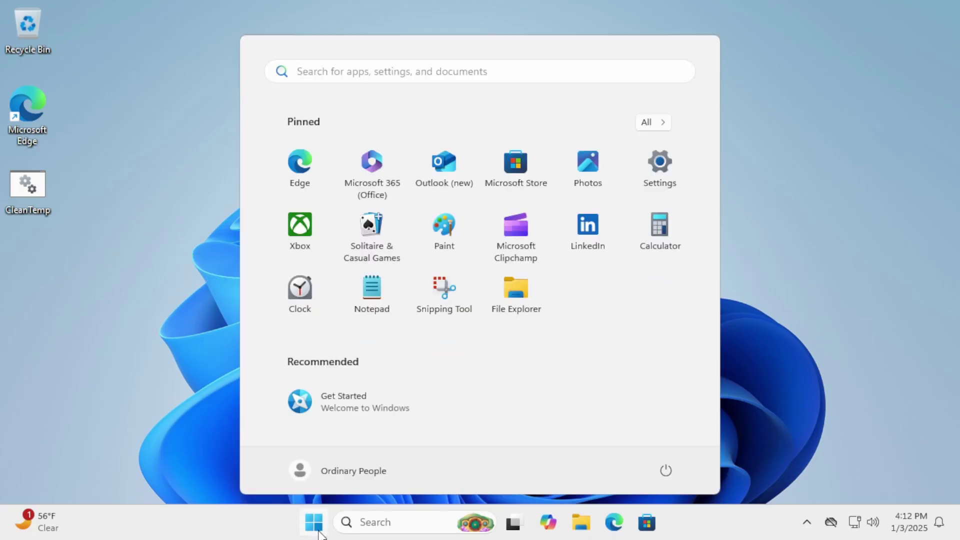
text(disk)
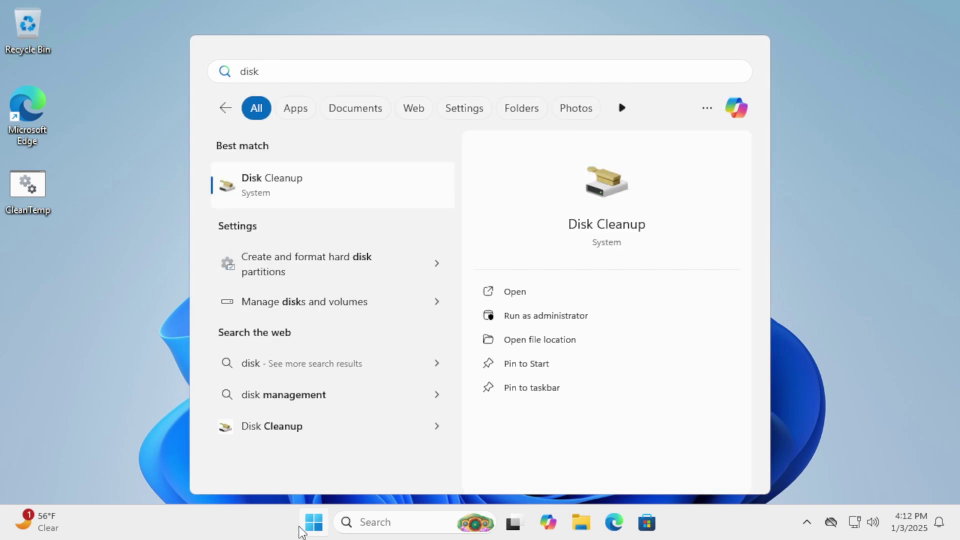
click(336, 189)
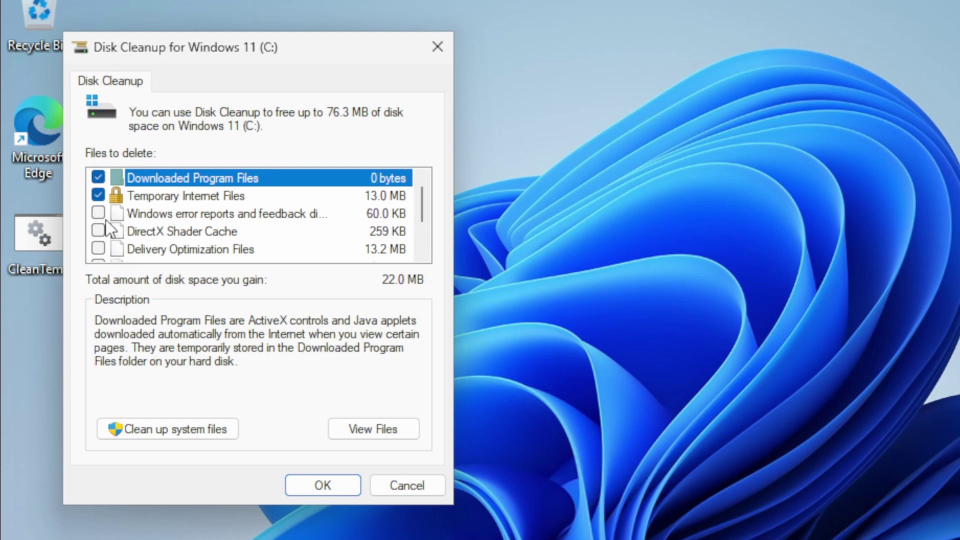
Step: Tick Windows error reports, DirectX Shader Cache and Temporary files, then permanently delete the 76.3 MB
click(100, 214)
click(102, 234)
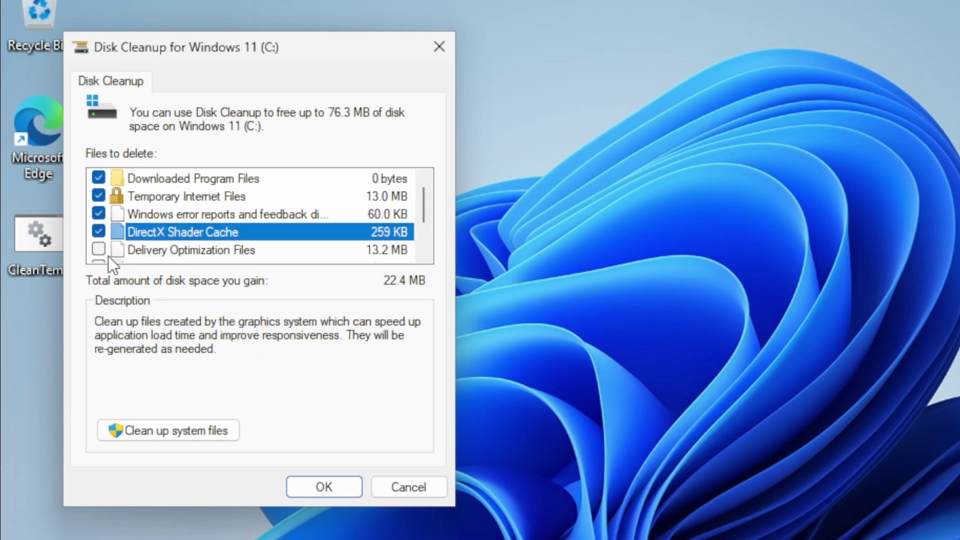
scroll(110, 250, down, 1)
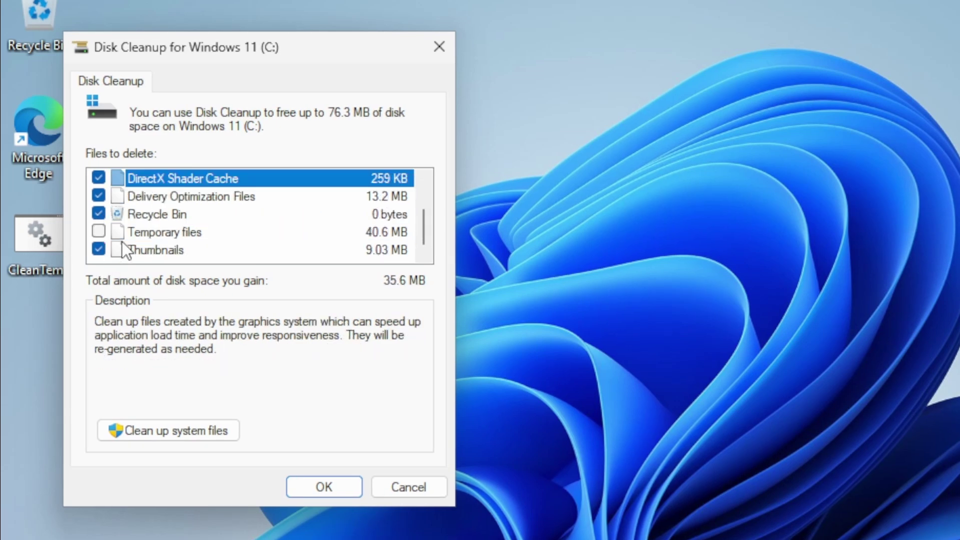
click(99, 232)
drag(418, 221, 422, 193)
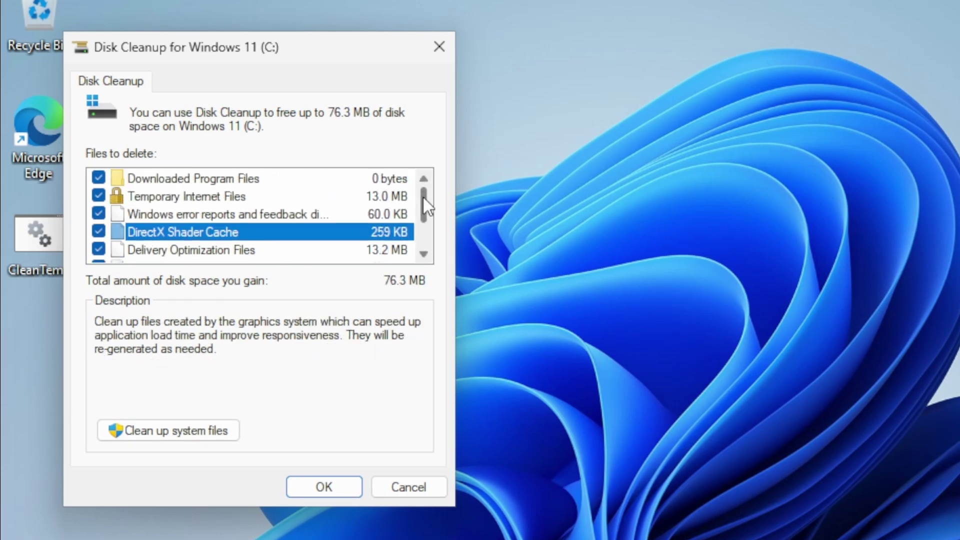
click(325, 487)
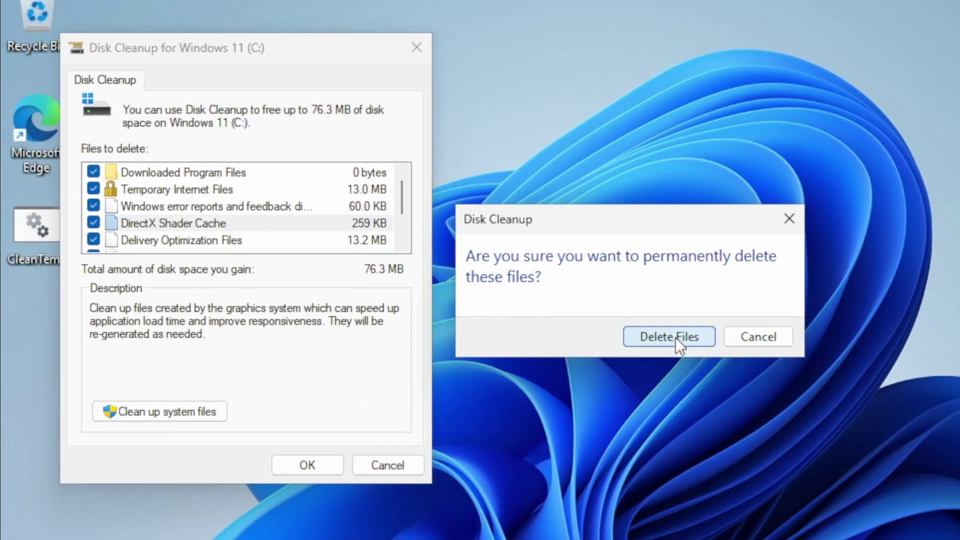
click(676, 338)
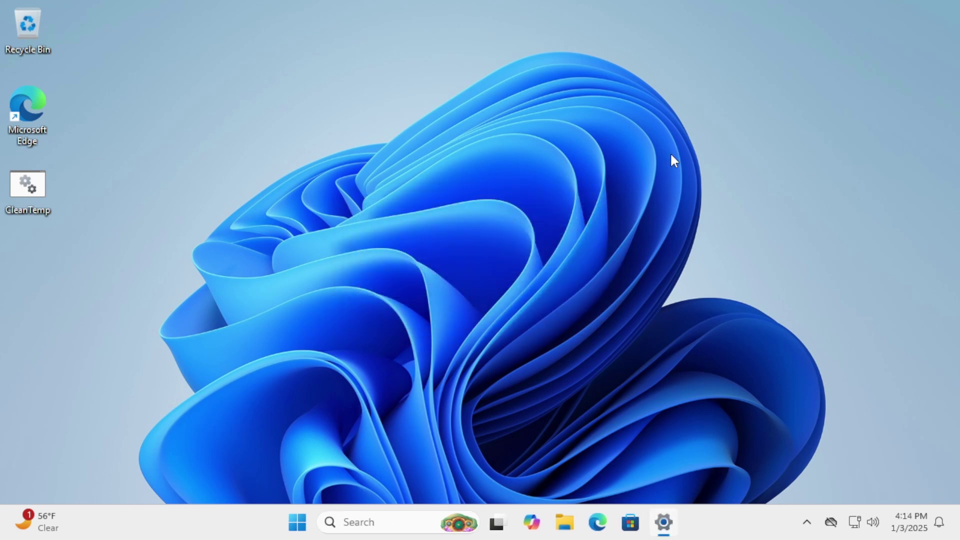
Step: Go to Settings > System > Storage and switch Storage Sense On for Windows 11 (C:)
key(super+i)
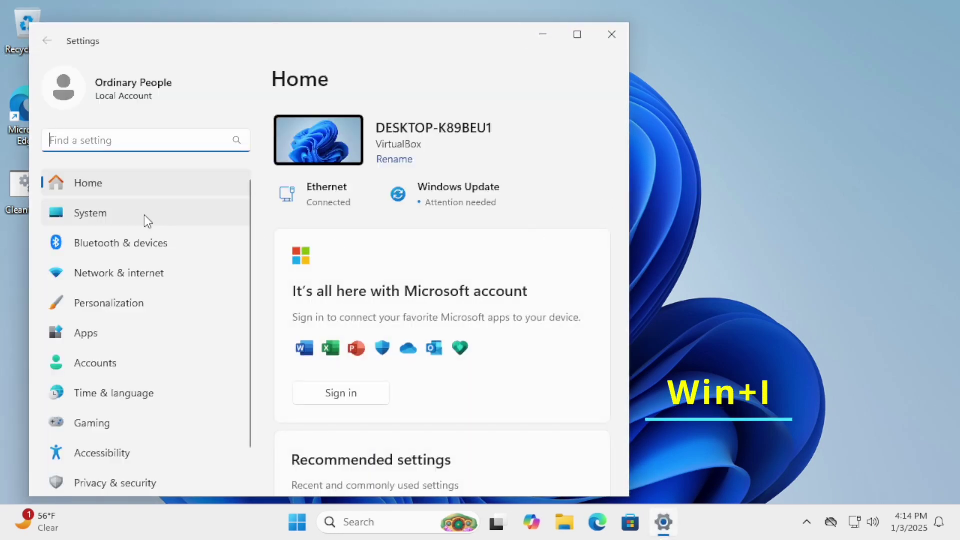
click(145, 216)
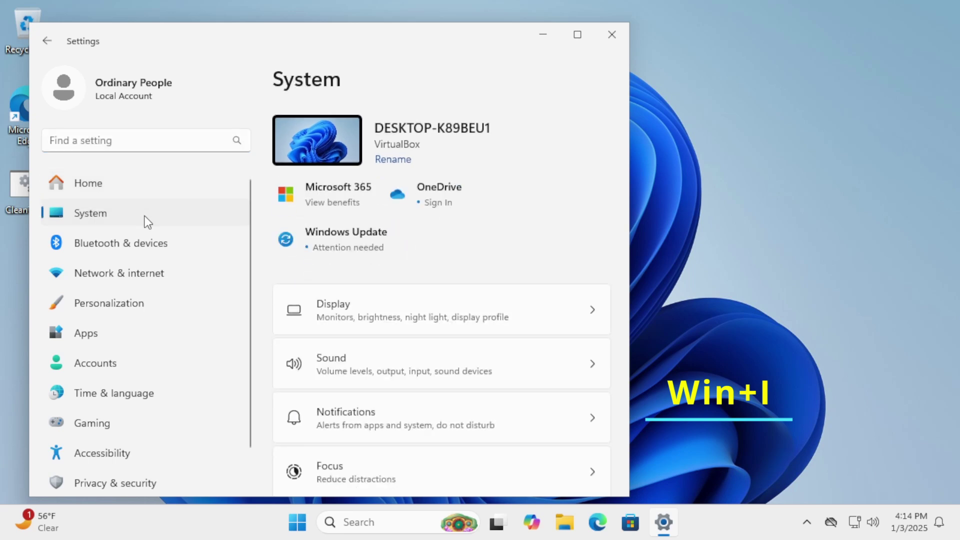
scroll(380, 260, down, 3)
scroll(370, 305, down, 2)
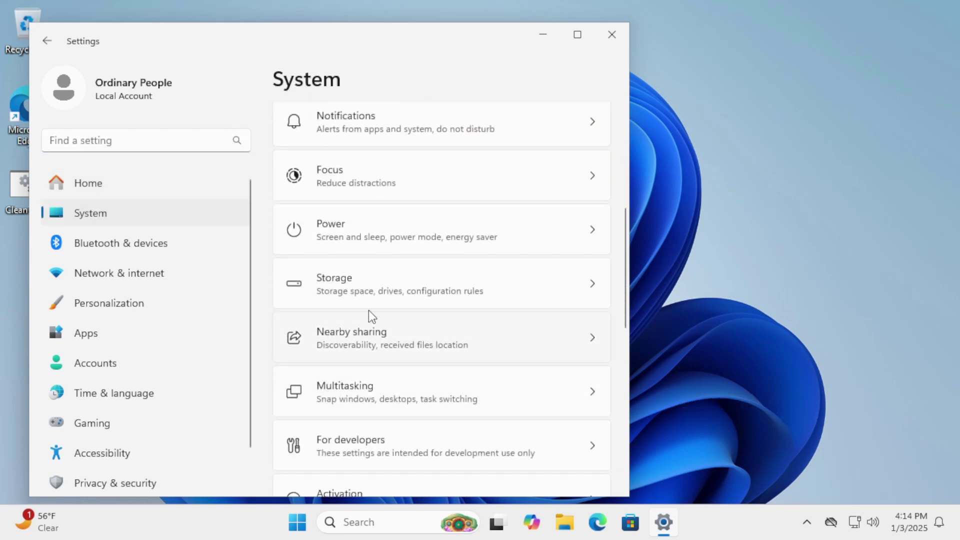
click(364, 287)
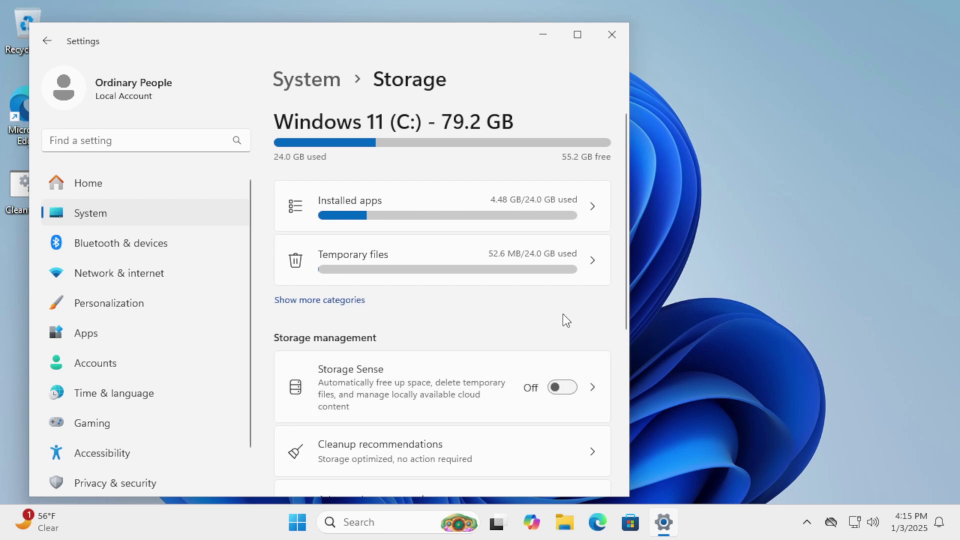
click(574, 394)
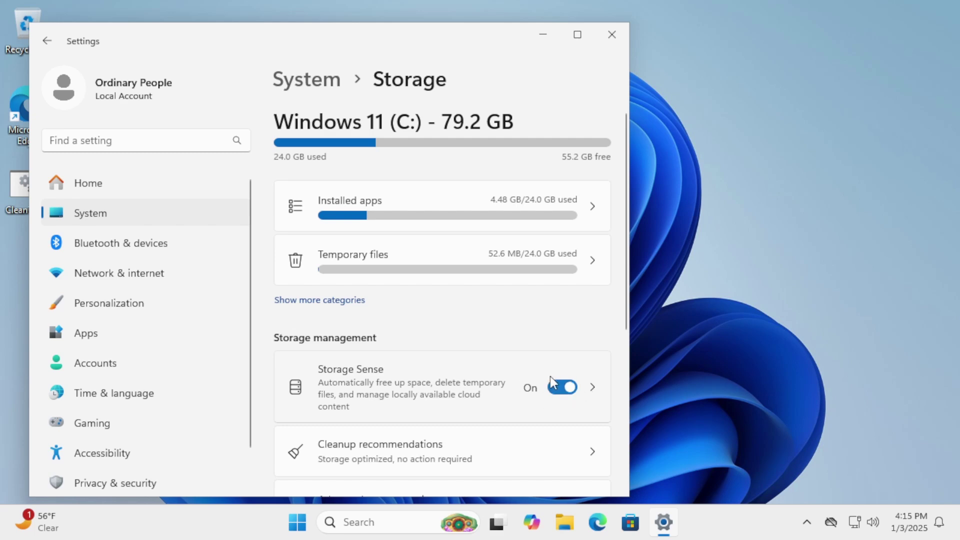
Step: Keep Storage Sense defaults: run on low disk space, Recycle Bin 30 days, Downloads Never
click(596, 387)
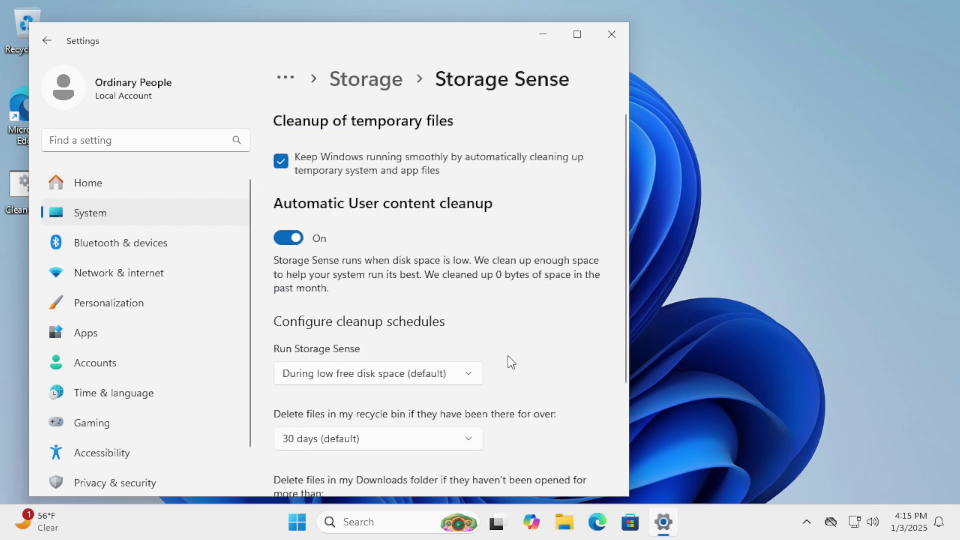
scroll(504, 363, down, 2)
click(353, 259)
click(356, 259)
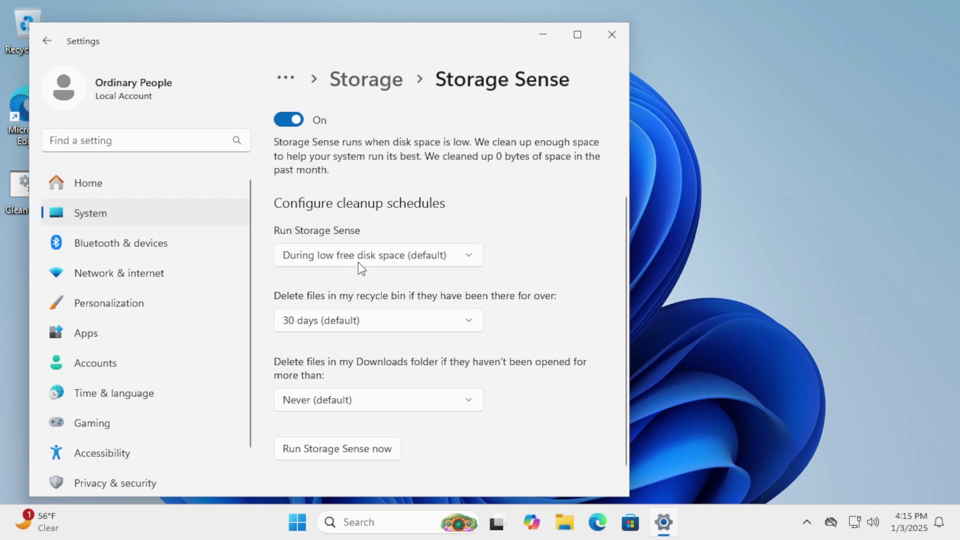
click(342, 323)
click(498, 320)
click(376, 402)
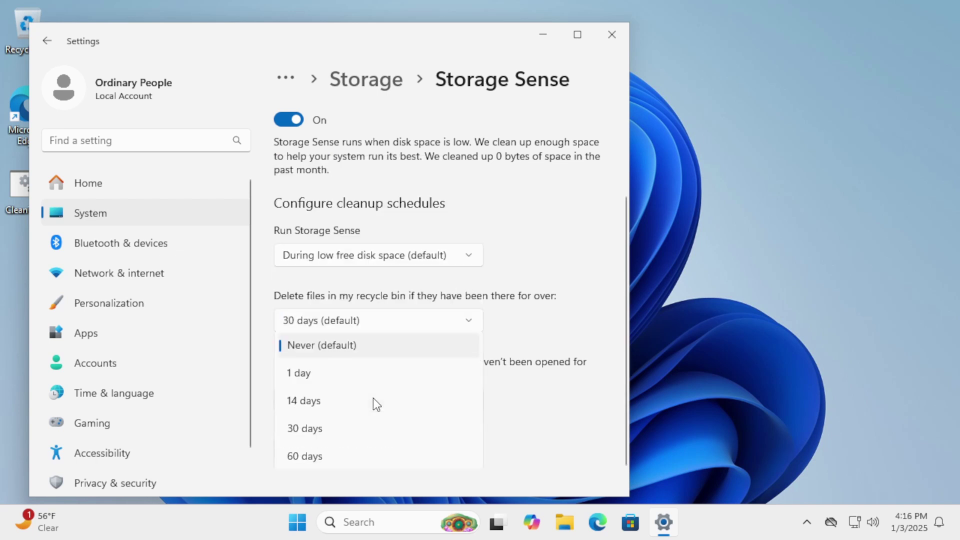
click(401, 349)
Step: Run Storage Sense now to free 1.00 MB and return to the Storage page
scroll(456, 457, down, 1)
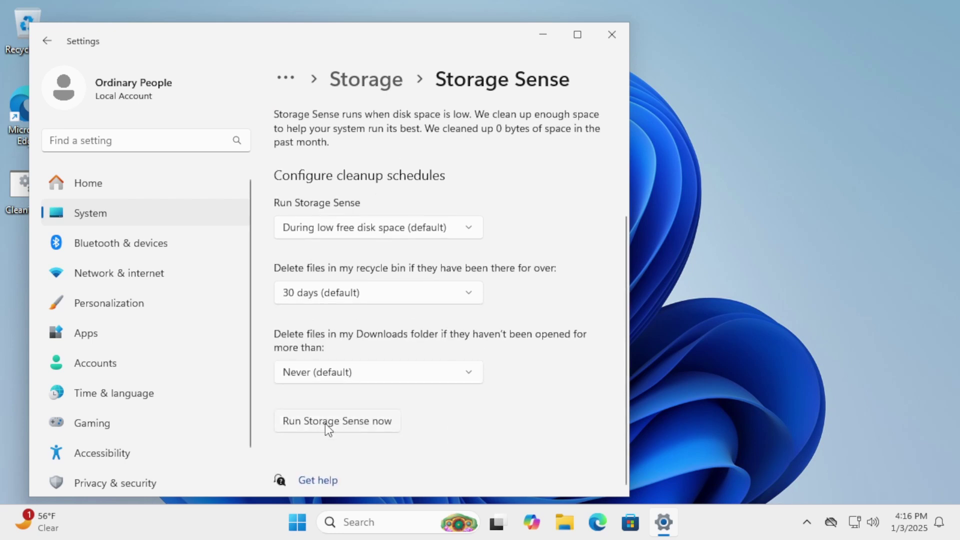
click(345, 423)
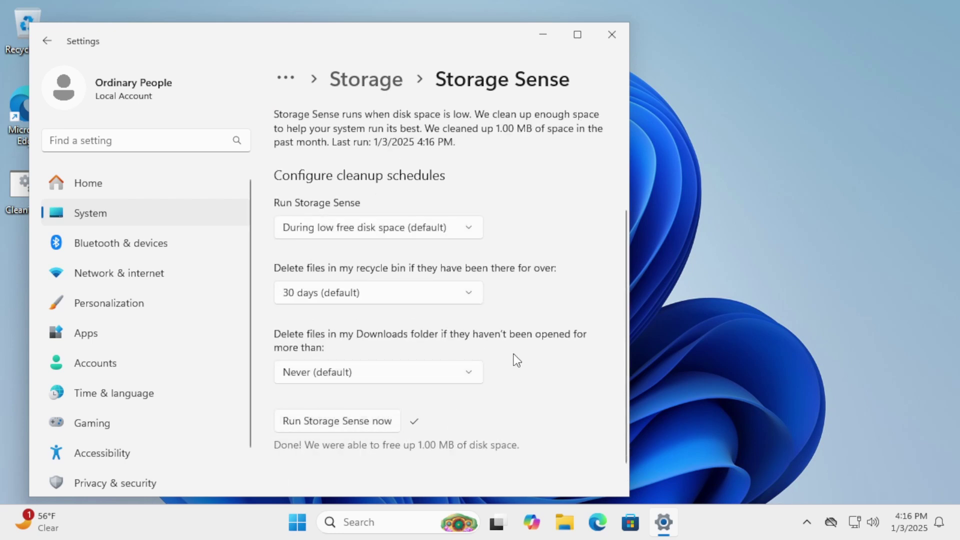
scroll(446, 311, up, 3)
click(371, 85)
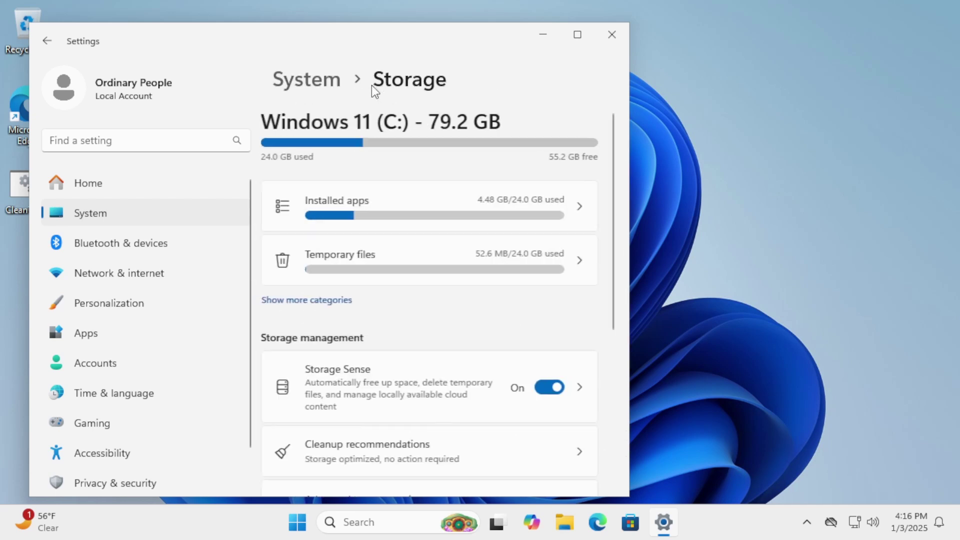
Step: Close Settings, launch Microsoft Edge, and open its Settings page
click(612, 34)
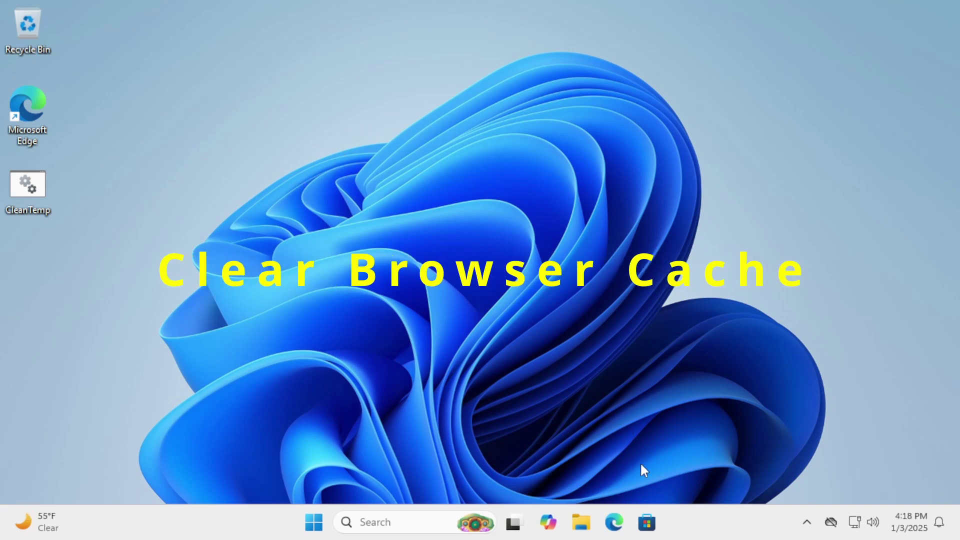
click(614, 525)
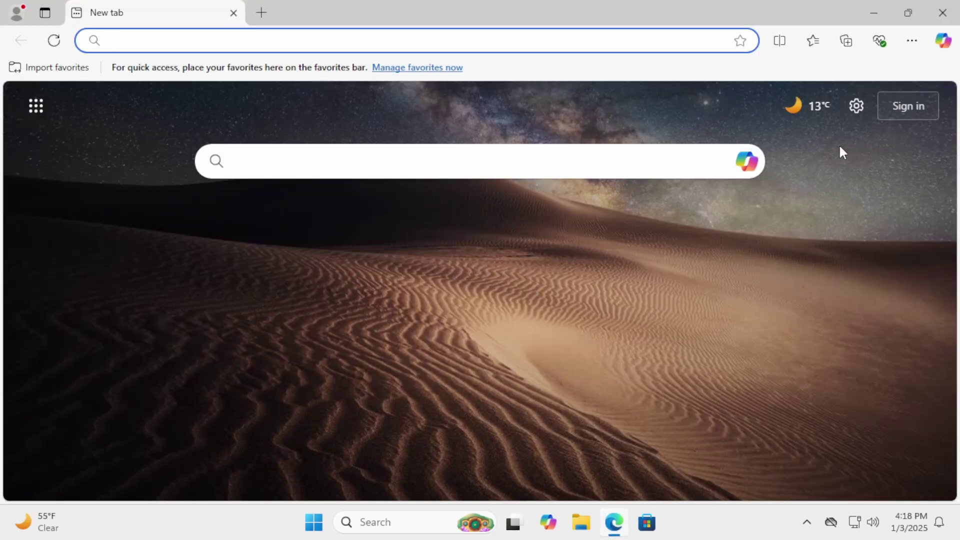
click(908, 42)
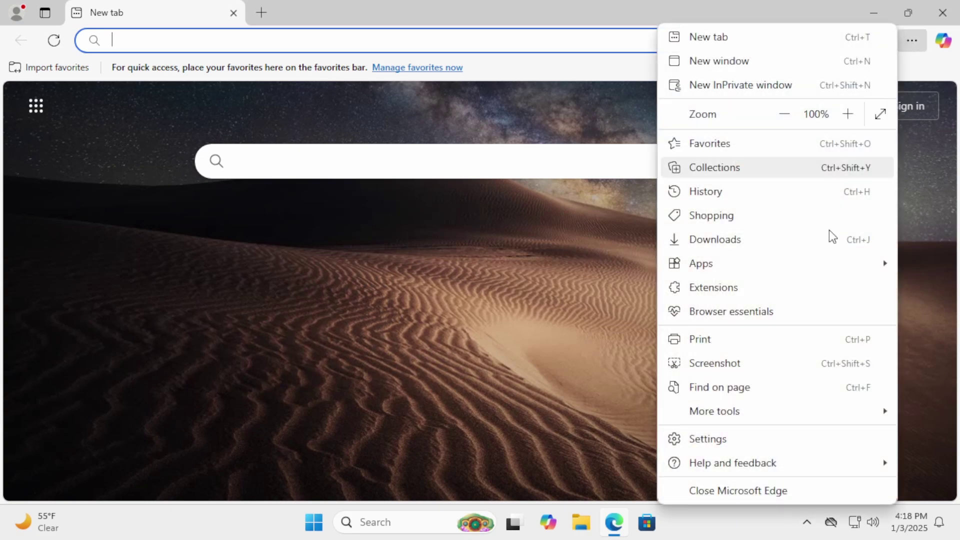
click(745, 447)
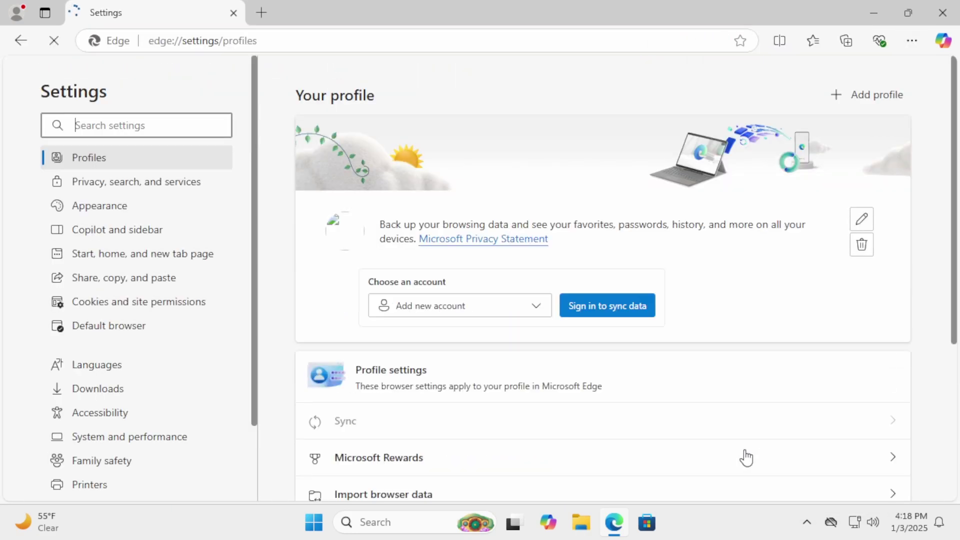
Step: Go to Privacy, search, and services and view Choose what to clear without deleting anything
click(113, 190)
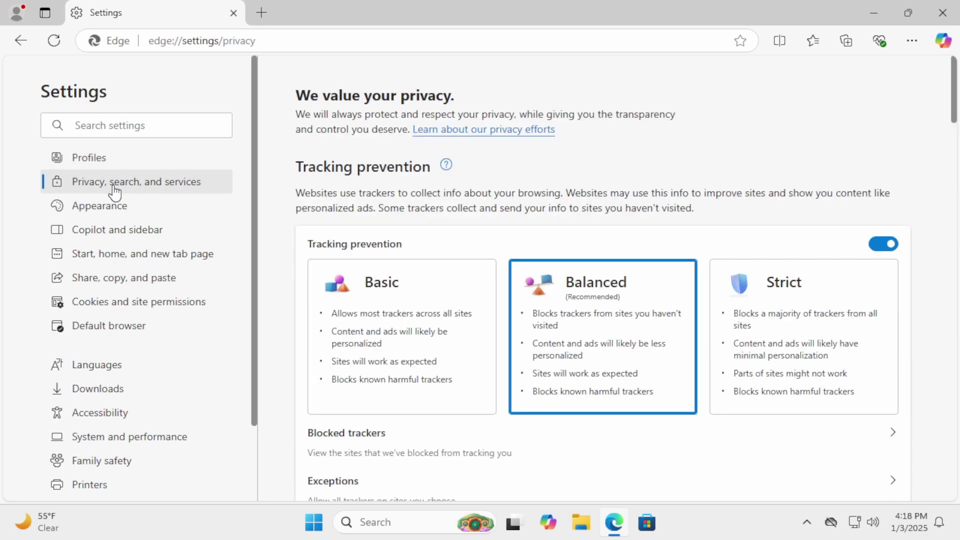
scroll(789, 381, down, 5)
scroll(756, 365, down, 2)
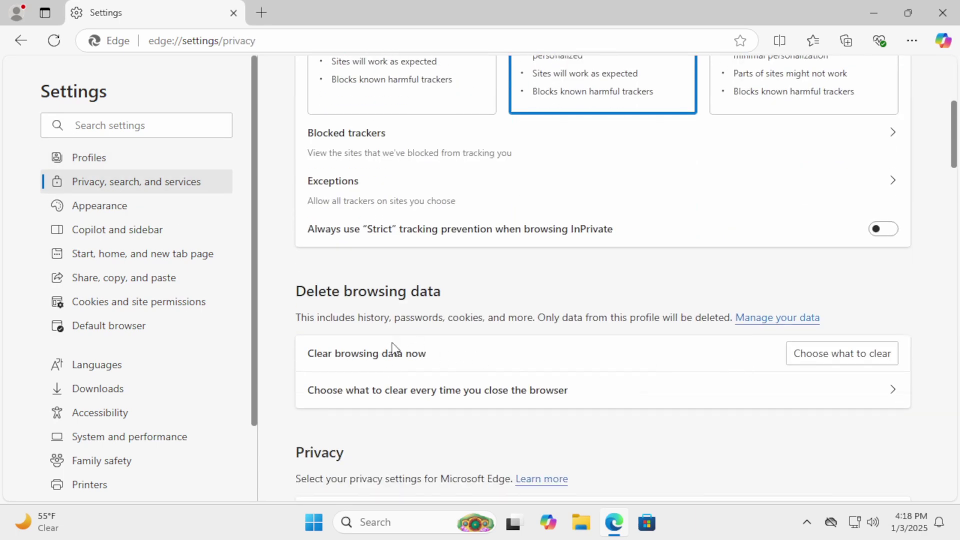
click(847, 362)
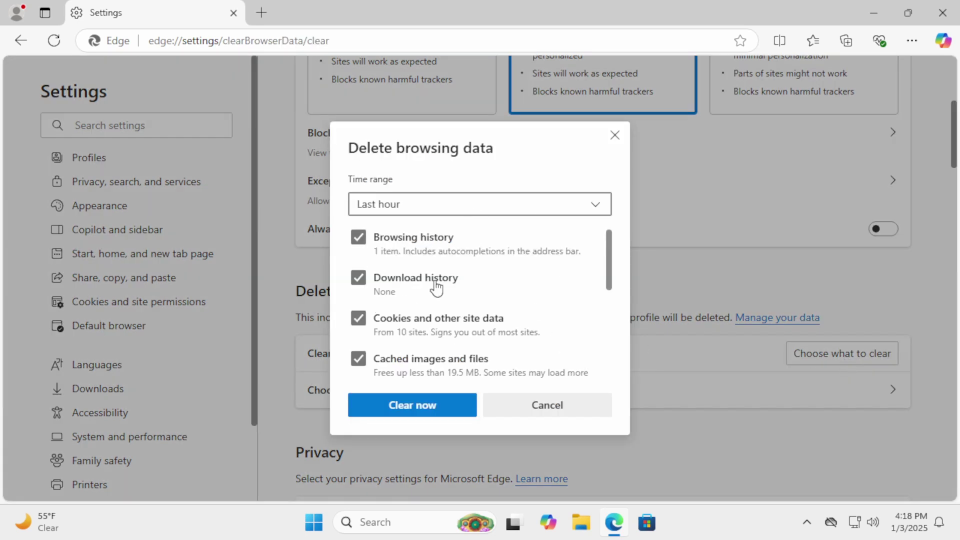
click(553, 411)
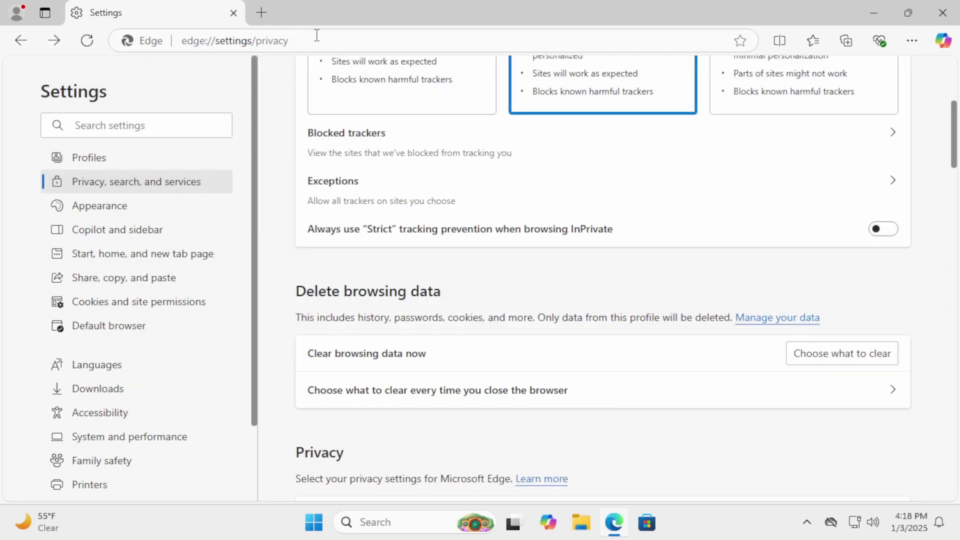
Step: Open a new Edge tab, dismiss a stray desktop menu, and return to Edge
click(262, 13)
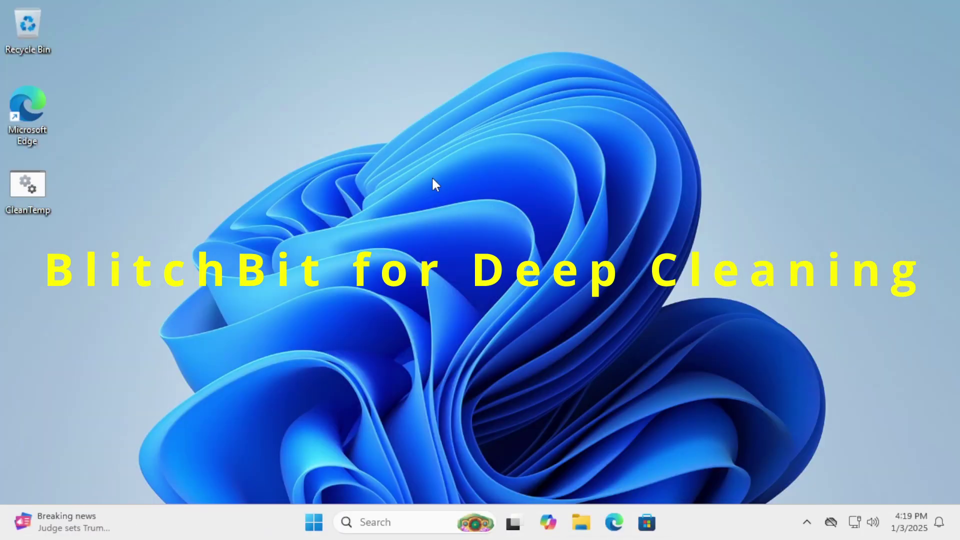
right_click(431, 178)
click(376, 242)
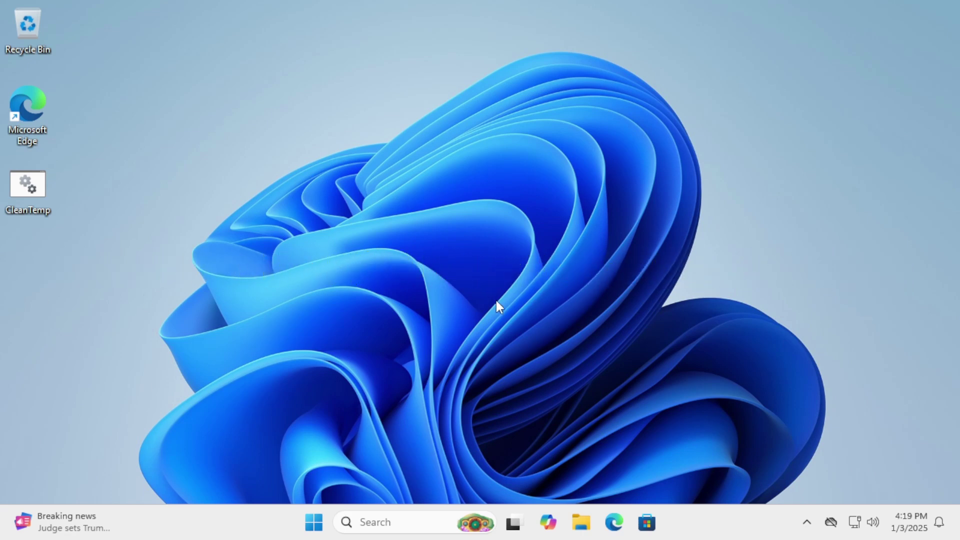
click(617, 523)
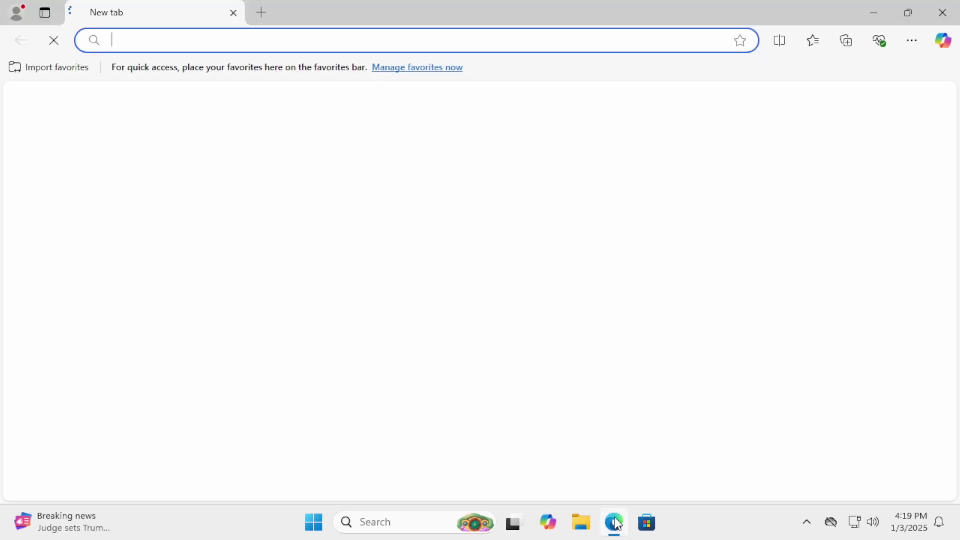
Step: Go to bleachbit.org, open its download page and close the covering ad
text(bleachbit.org)
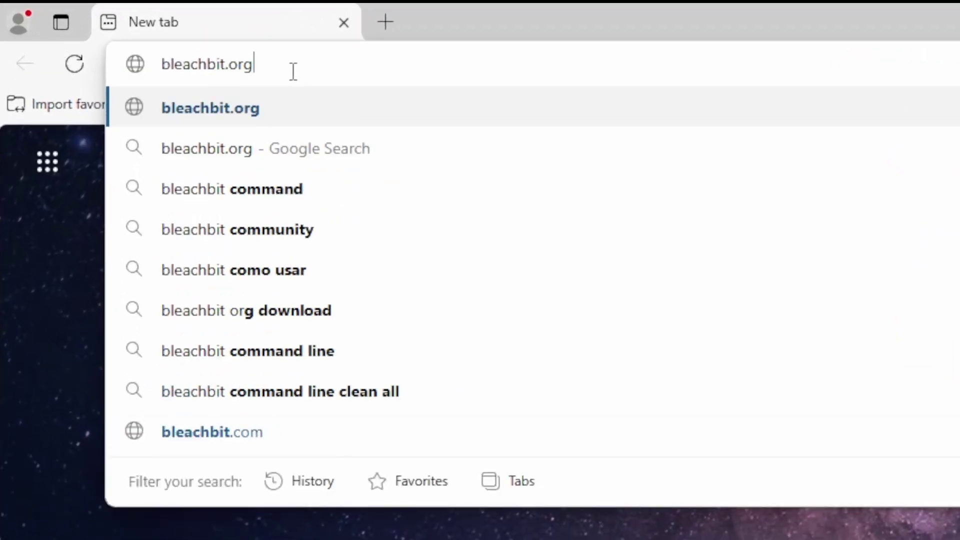
click(283, 102)
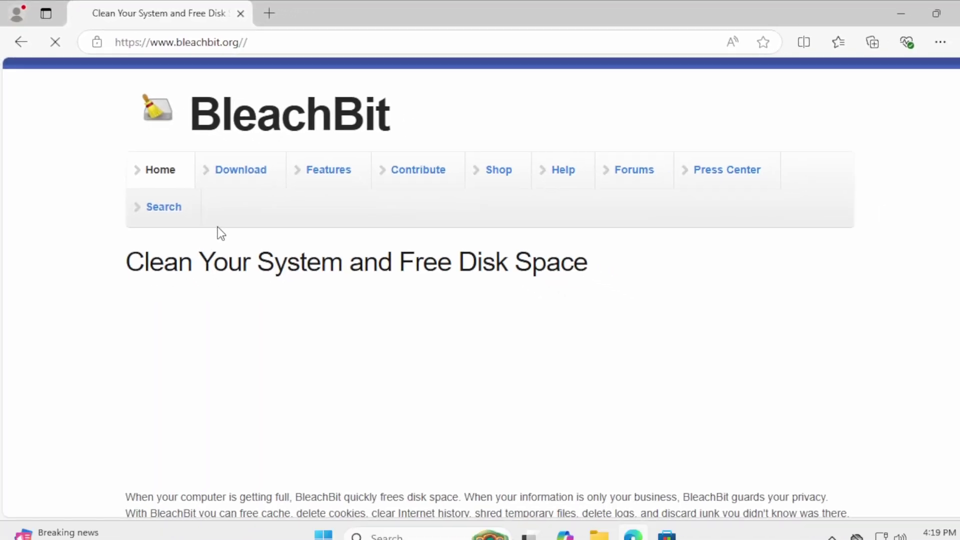
scroll(100, 275, down, 4)
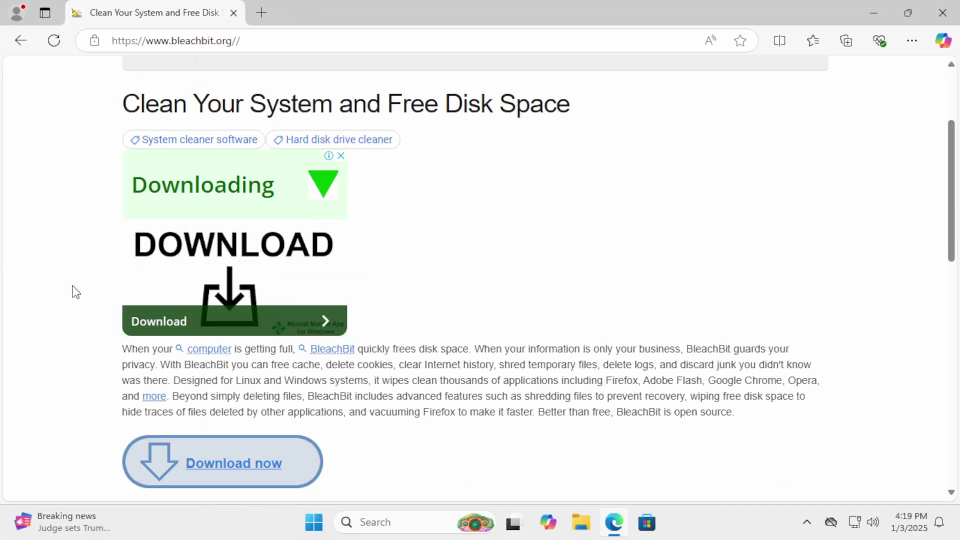
click(282, 406)
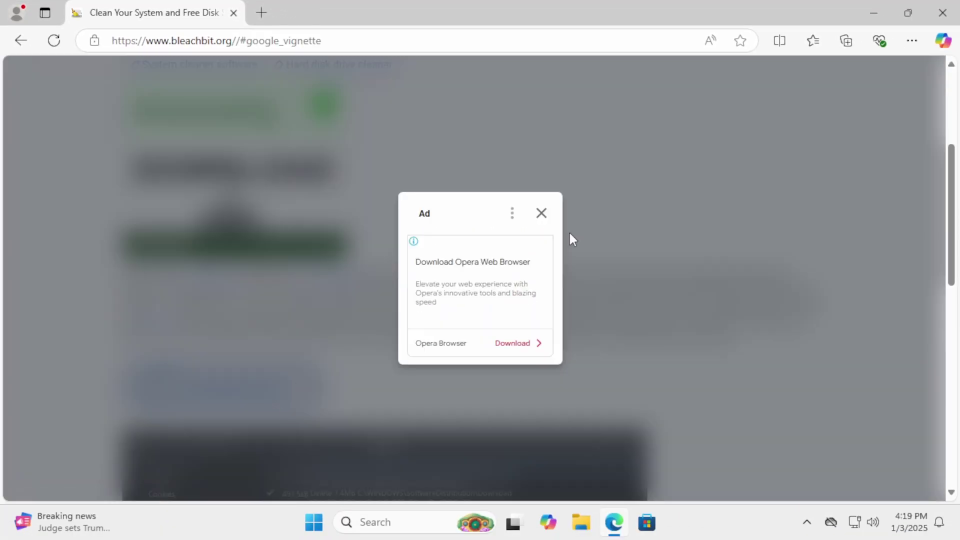
click(541, 213)
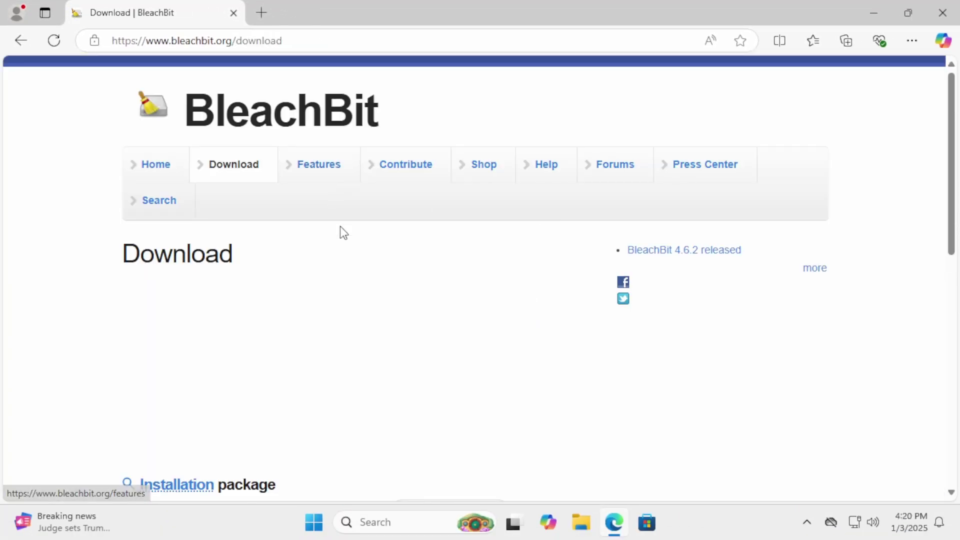
Step: Download the BleachBit 4.6.2 Windows installer .exe from the Windows download page
scroll(500, 270, down, 4)
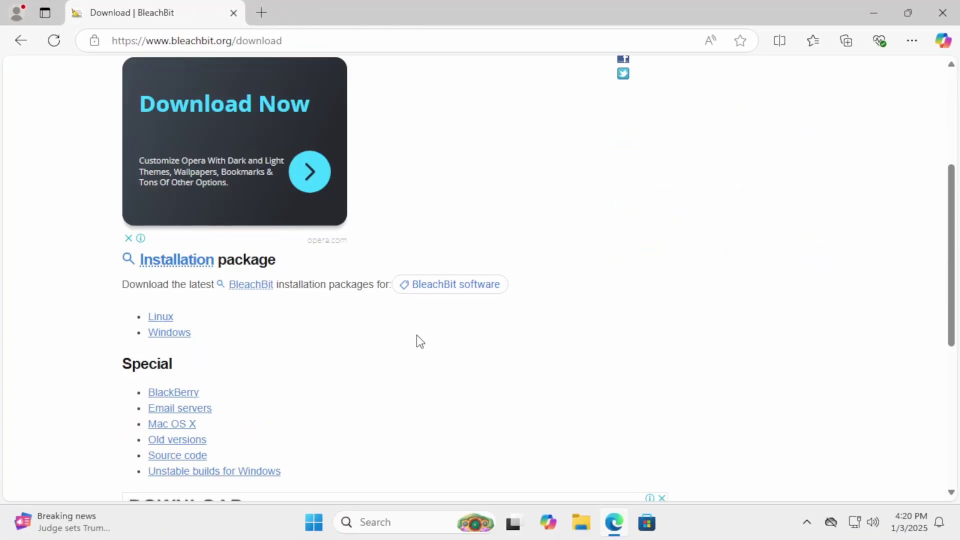
click(177, 334)
scroll(521, 382, down, 3)
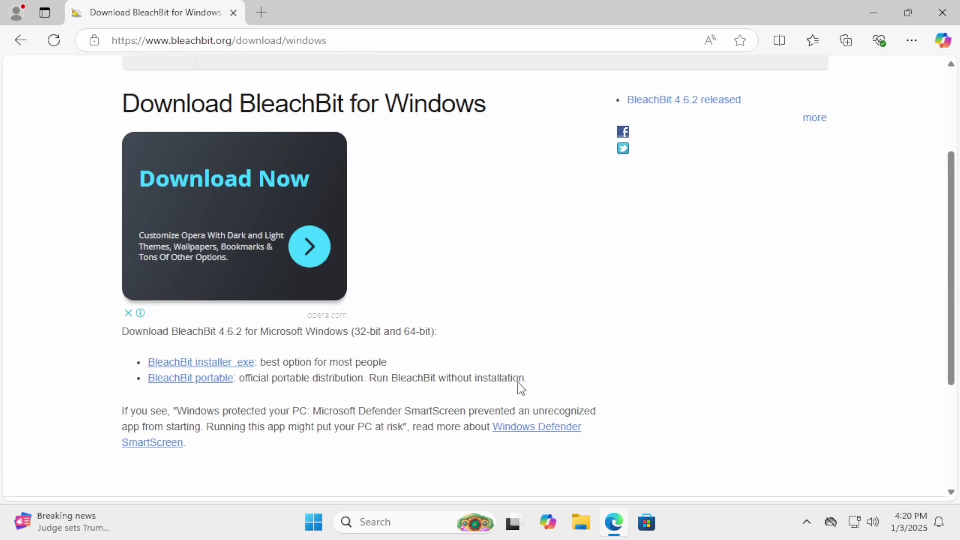
click(225, 363)
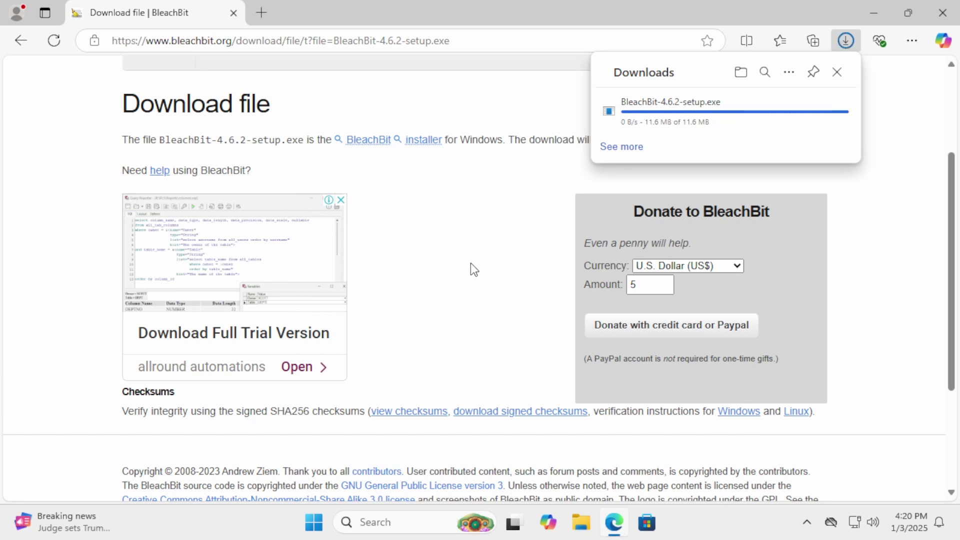
Step: Run BleachBit-4.6.2-setup.exe from Edge's downloads, accept English, the license and defaults, and allow changes
click(845, 44)
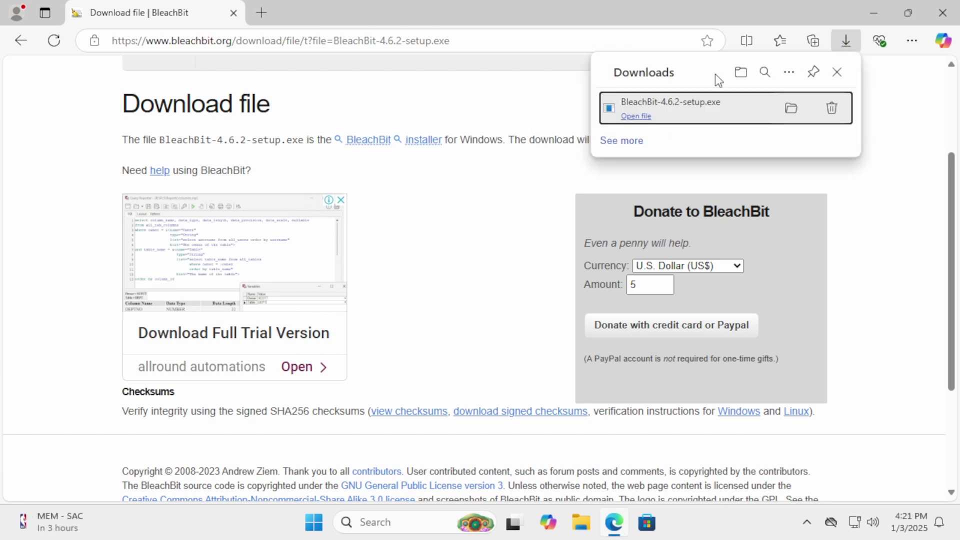
click(639, 109)
click(480, 295)
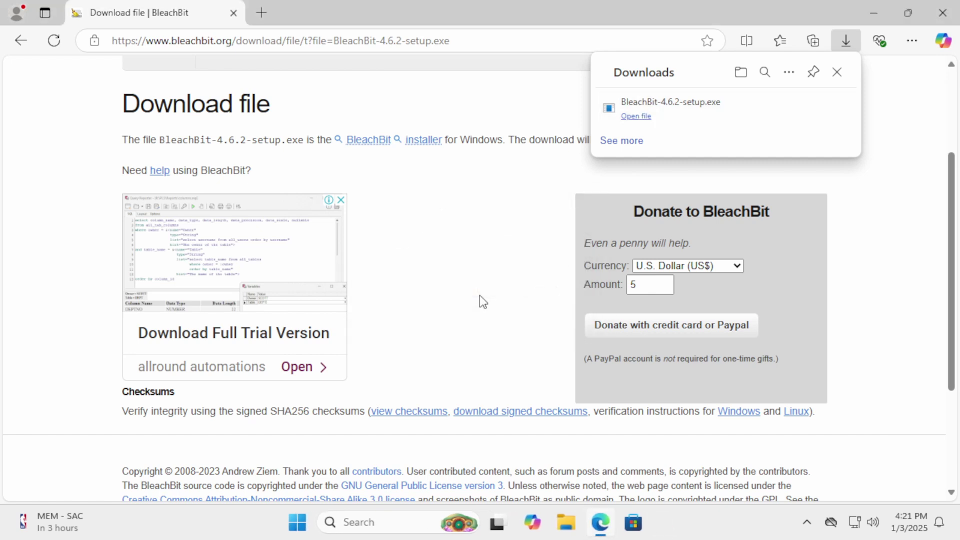
click(559, 379)
click(445, 333)
click(564, 380)
click(564, 380)
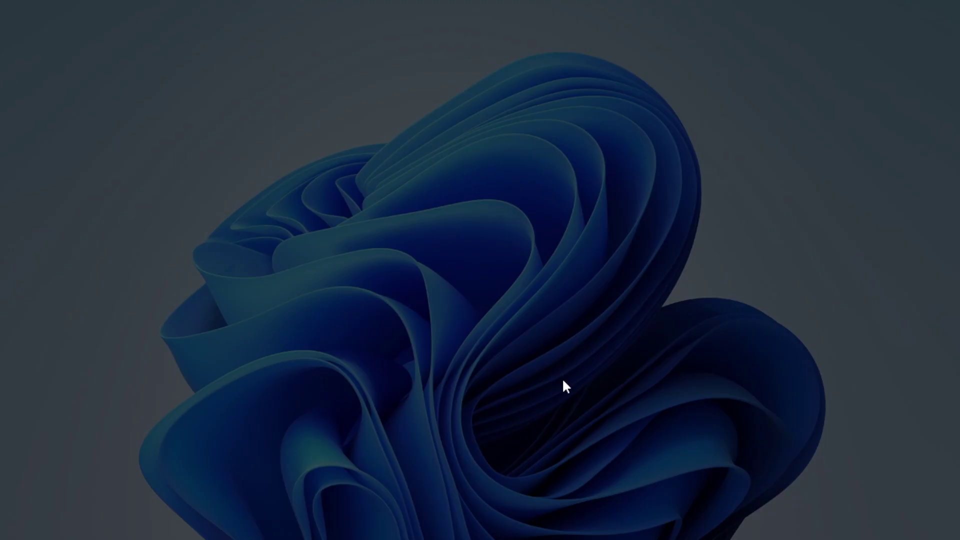
click(426, 386)
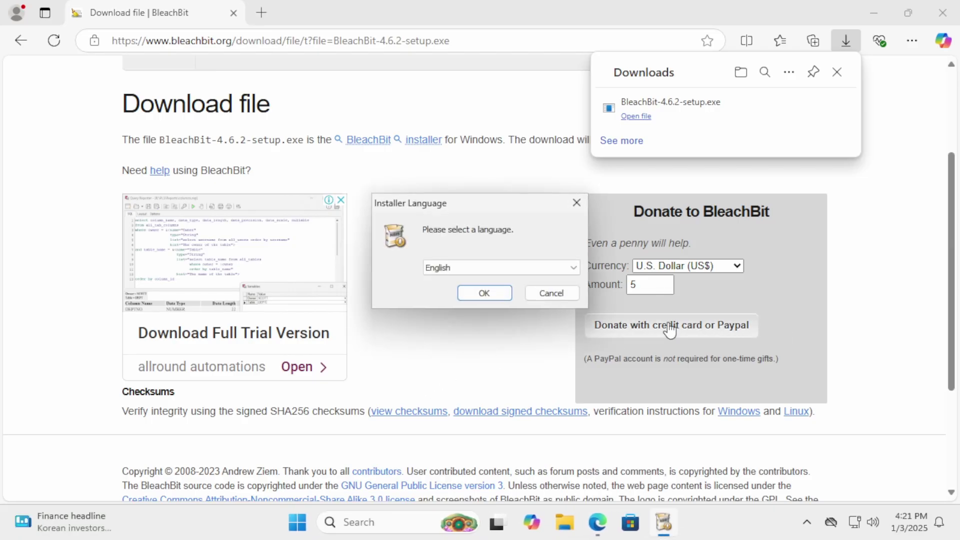
Step: In English setup, accept the license, keep the default location and components, and install
click(510, 295)
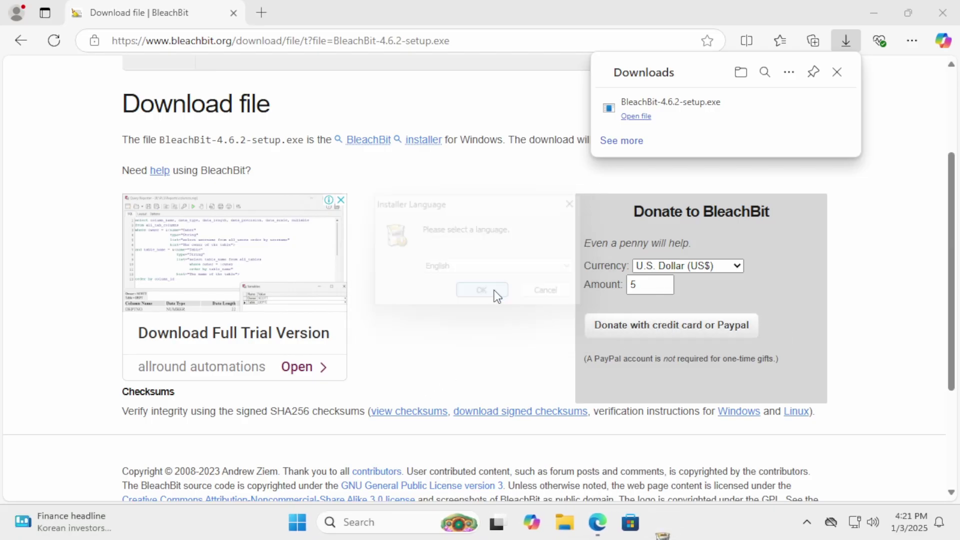
click(564, 379)
click(444, 332)
click(563, 376)
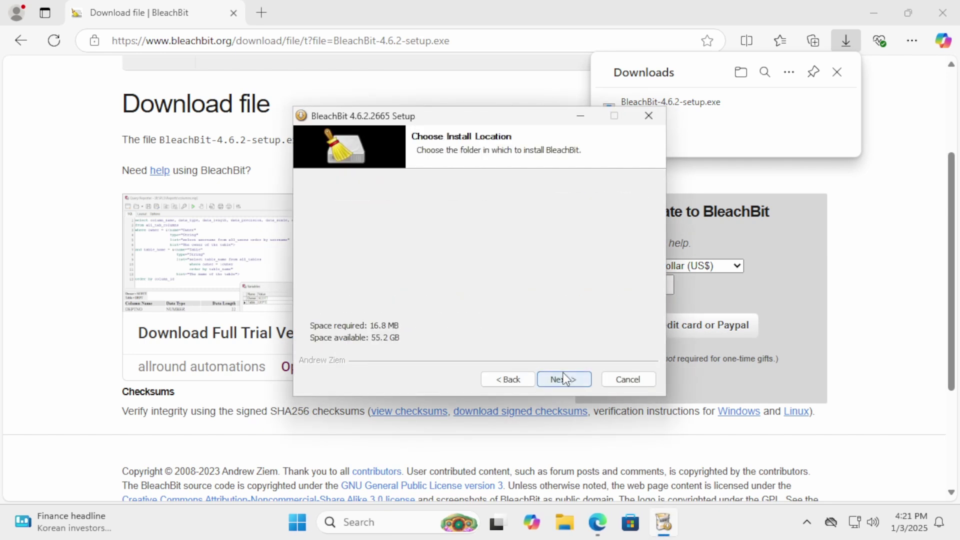
click(563, 376)
click(563, 377)
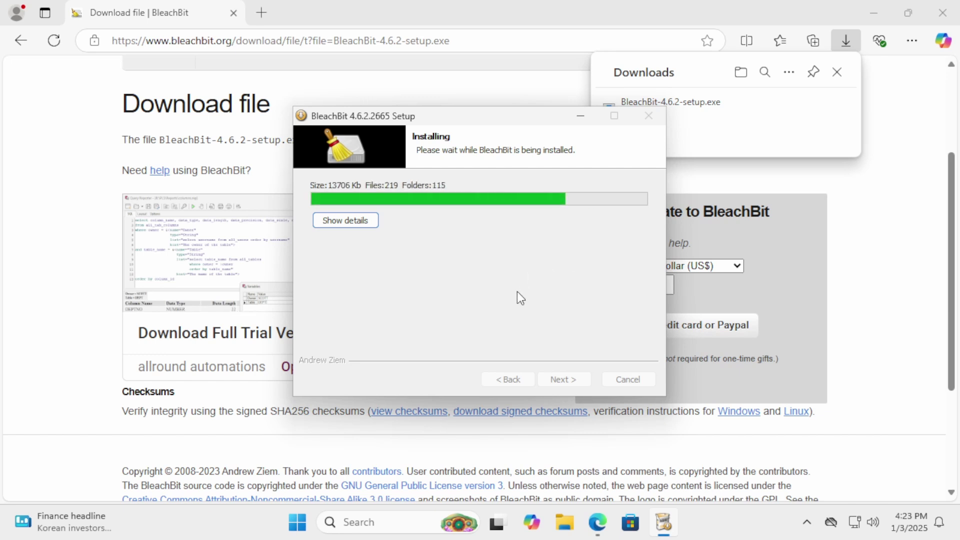
Step: Finish the installer, then tick the Deep scan, Internet Explorer and Microsoft Edge cleaners, accepting warnings
click(576, 383)
click(576, 383)
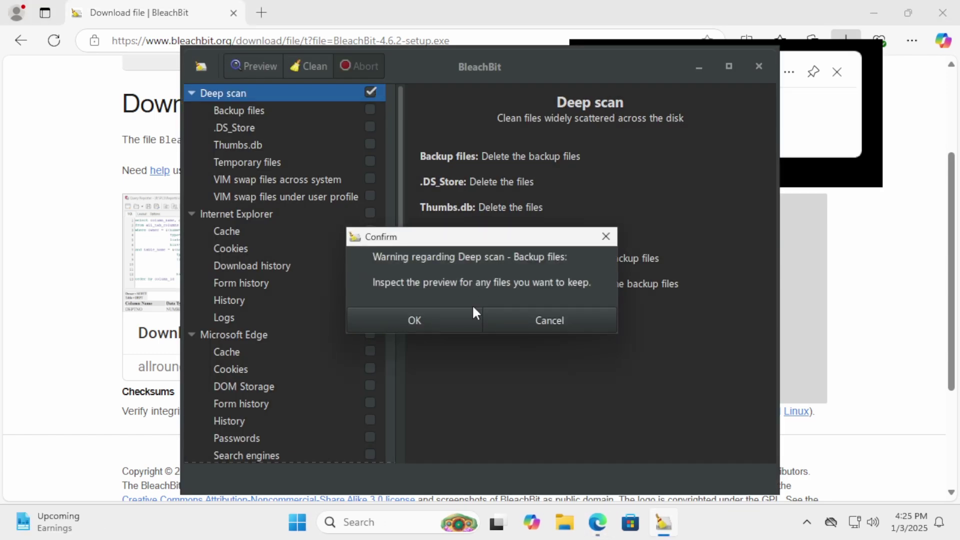
click(465, 314)
click(460, 313)
click(460, 313)
click(463, 314)
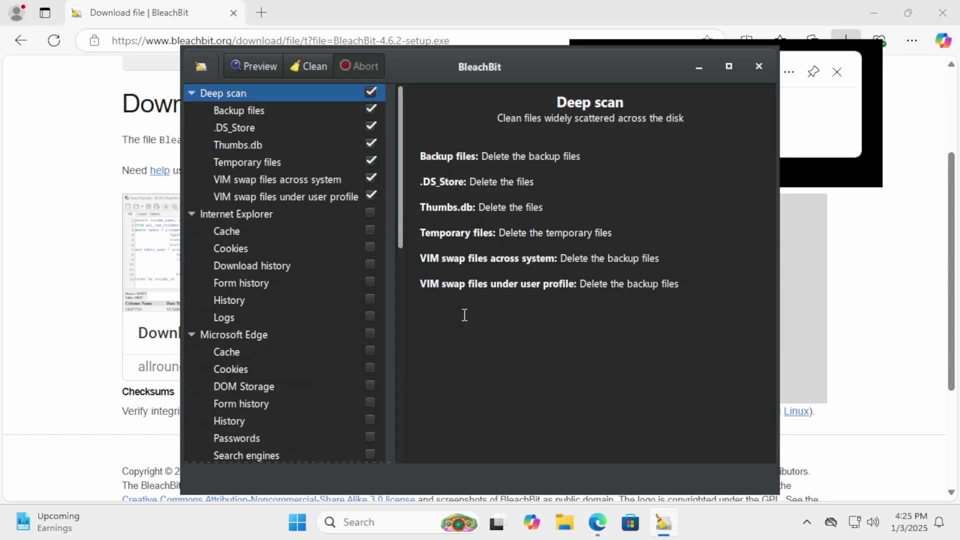
click(369, 212)
click(371, 332)
click(413, 321)
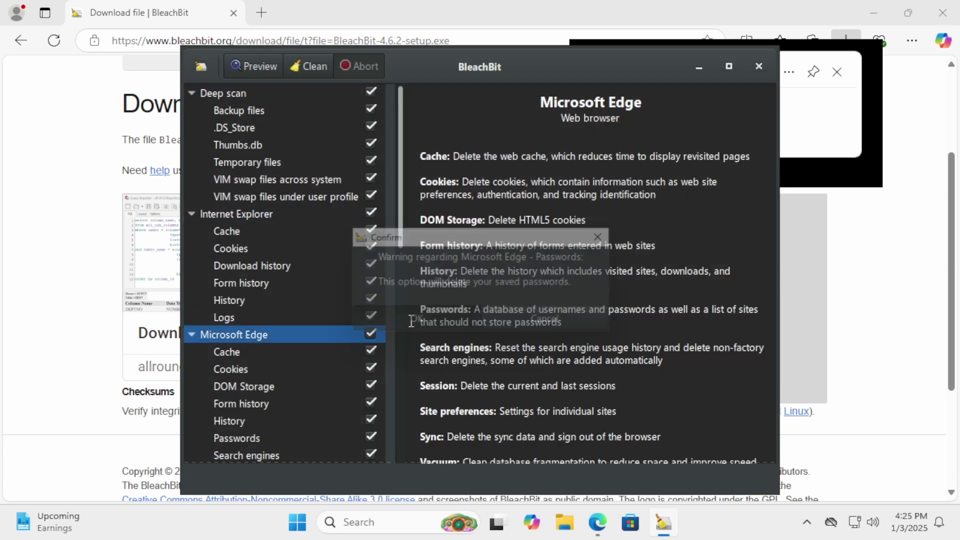
Step: Tick the System, Windows Defender and Windows Explorer cleaners, accepting each warning
scroll(337, 320, down, 4)
click(371, 350)
click(395, 323)
scroll(269, 319, down, 2)
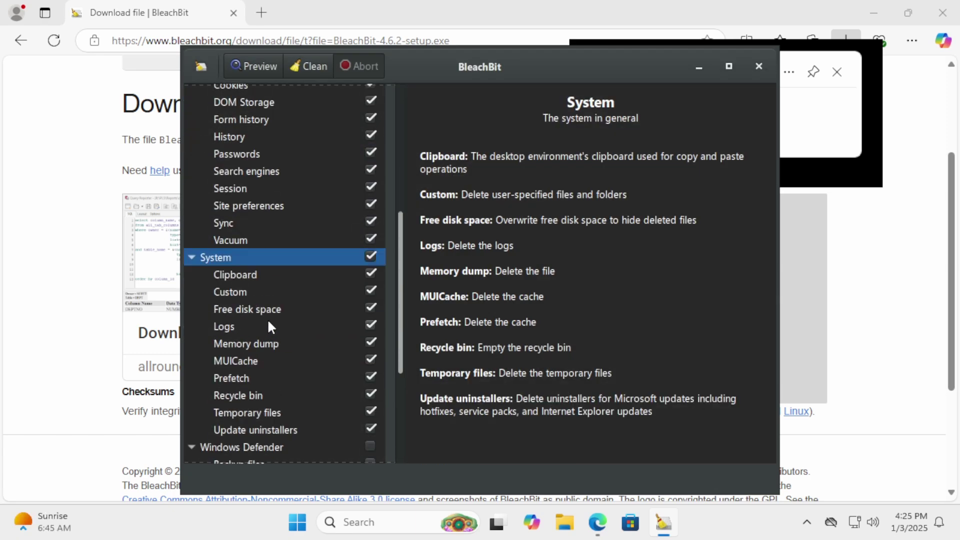
scroll(320, 330, down, 4)
click(370, 351)
scroll(398, 347, down, 4)
click(371, 352)
click(395, 321)
click(421, 319)
click(418, 321)
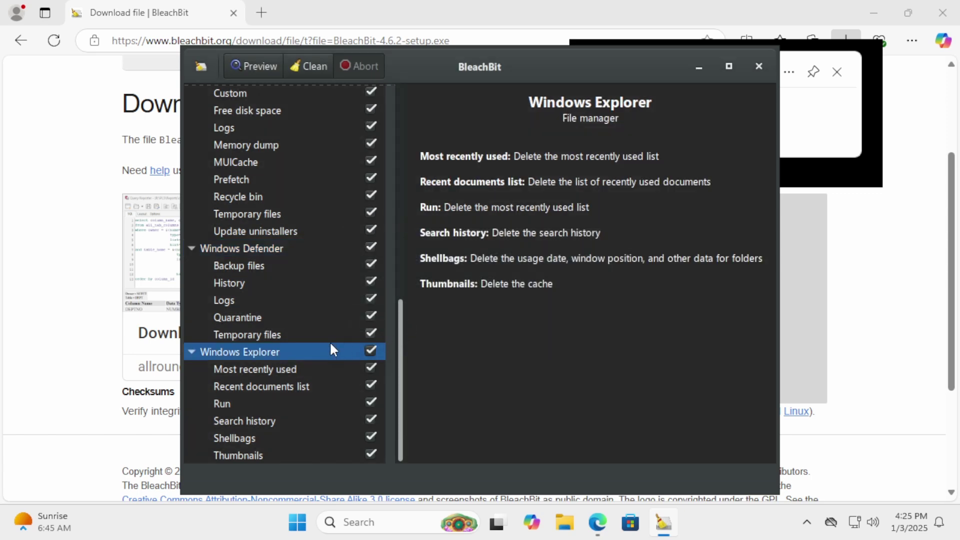
Step: Untick Edge Passwords, Edge History and the Explorer Run list, then start cleaning
scroll(328, 350, up, 10)
click(371, 287)
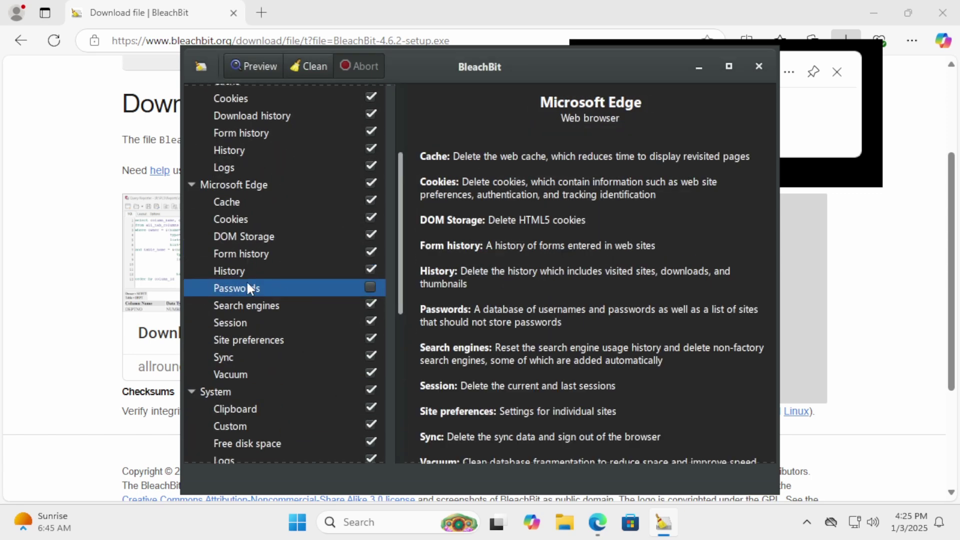
scroll(280, 260, up, 3)
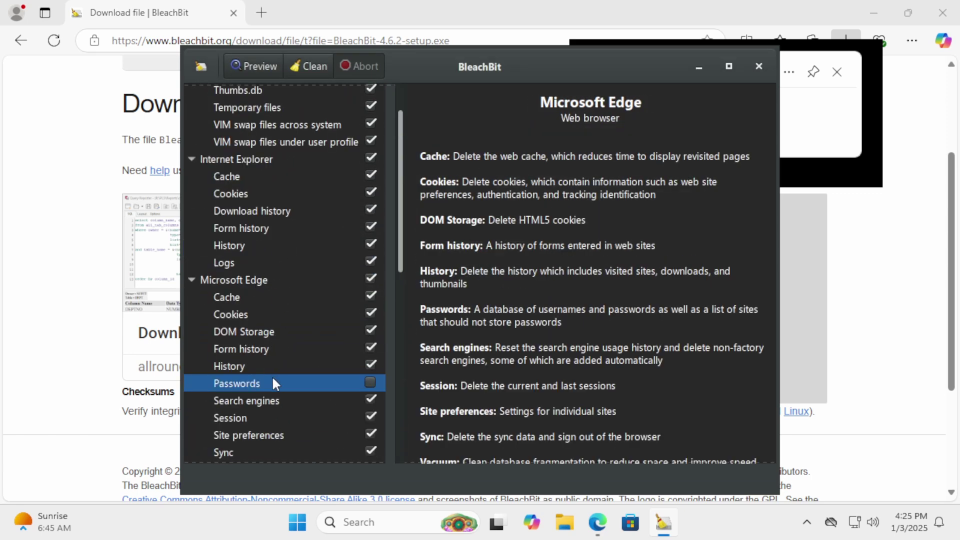
click(370, 364)
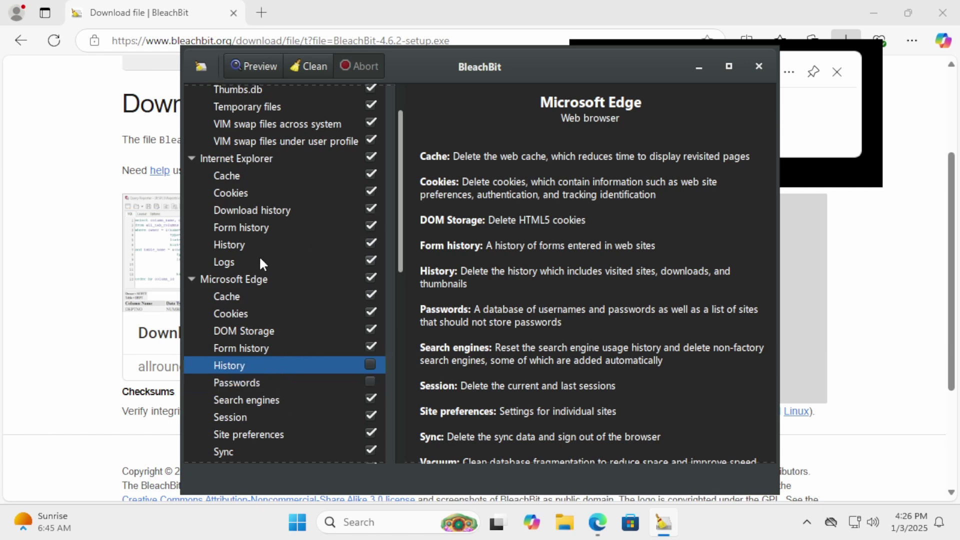
scroll(278, 331, down, 6)
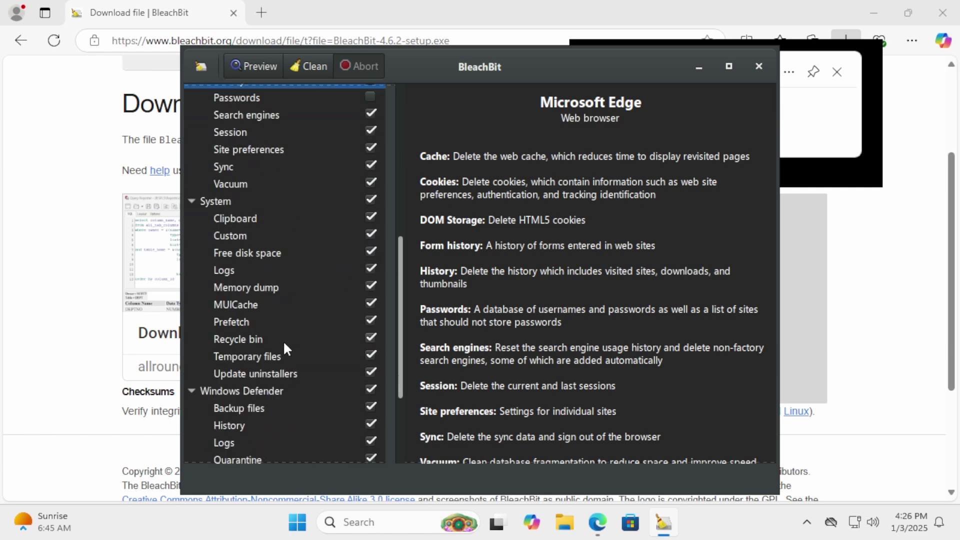
scroll(298, 364, down, 2)
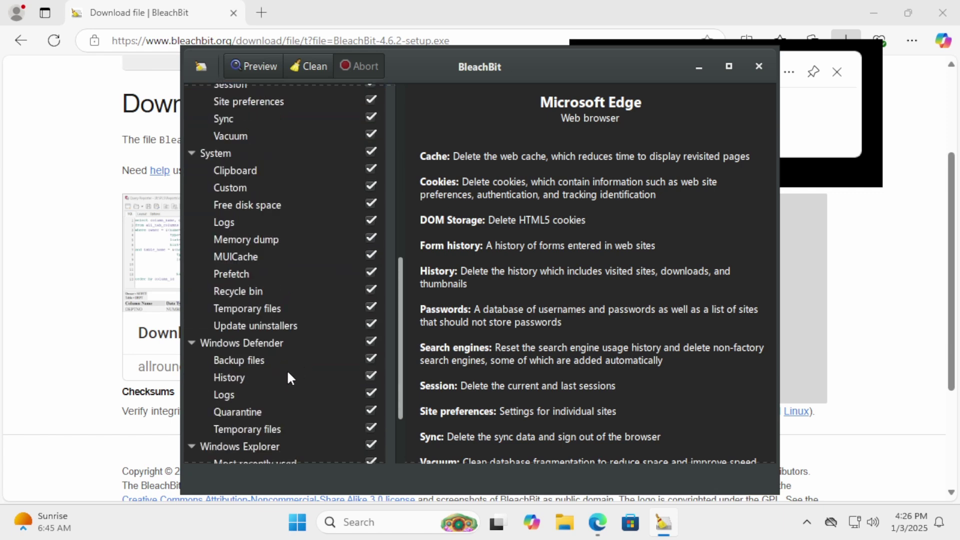
scroll(313, 375, down, 4)
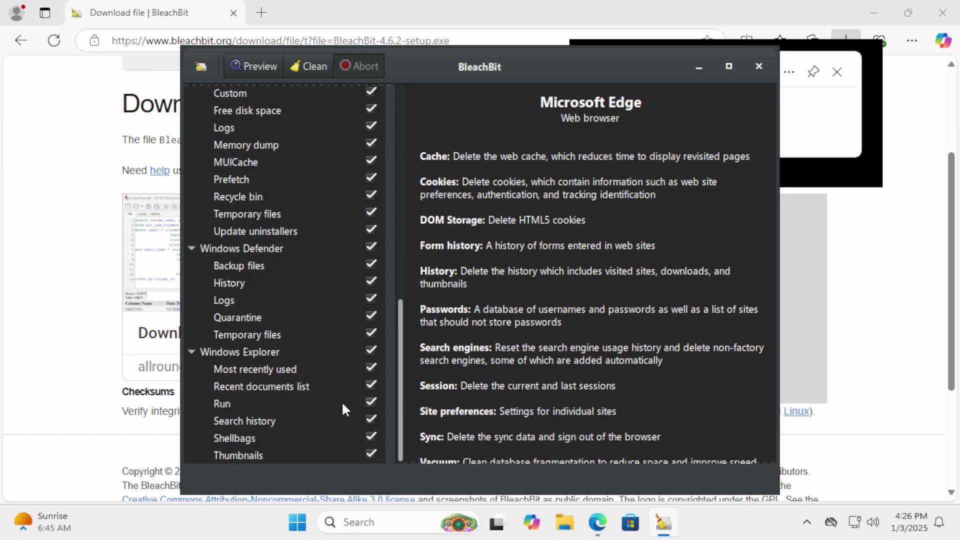
click(299, 404)
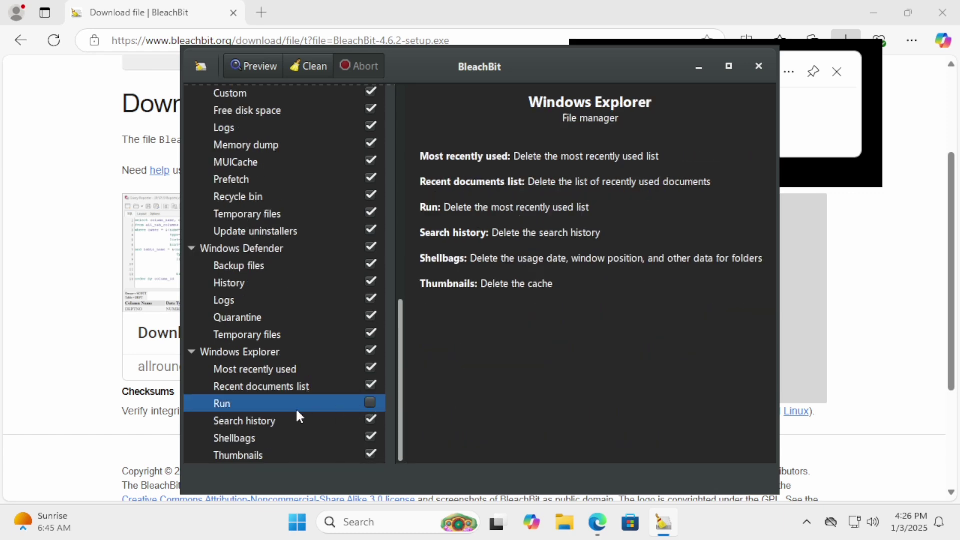
scroll(296, 406, up, 20)
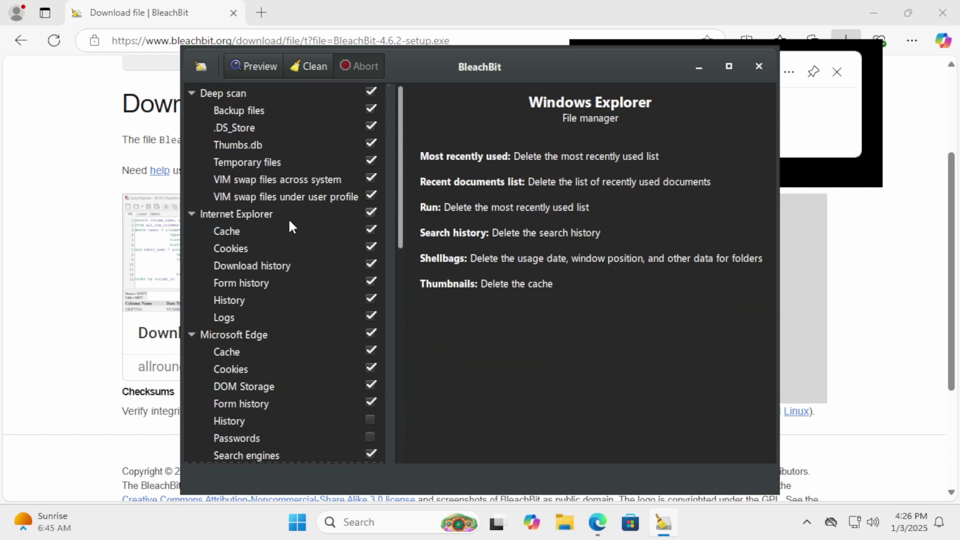
click(308, 65)
Step: Confirm permanent deletion, letting BleachBit clean 593.3 MB of files
click(515, 344)
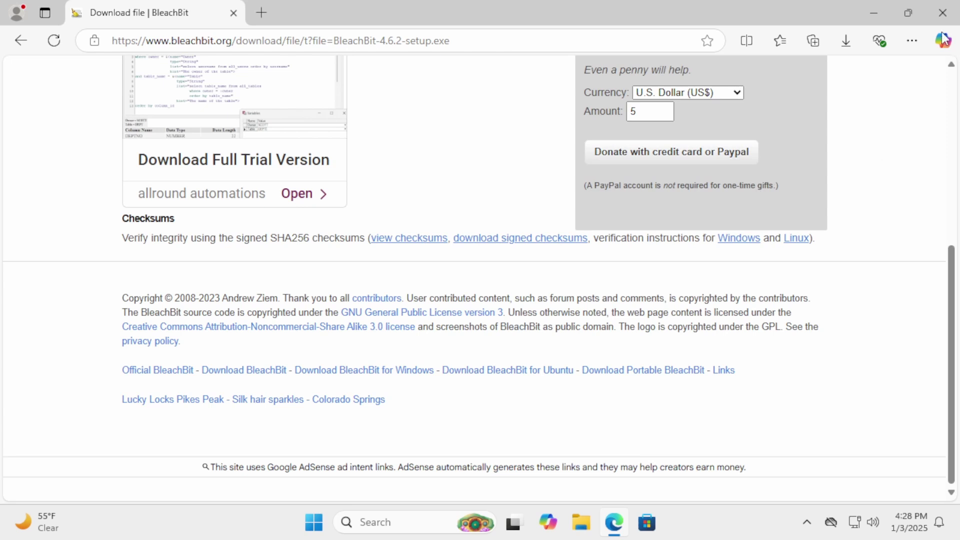
click(943, 13)
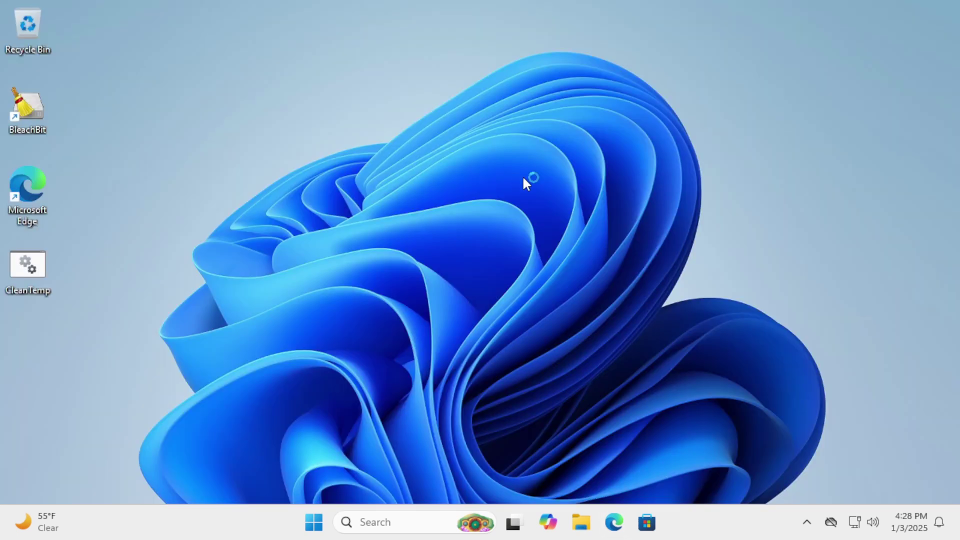
right_click(313, 111)
click(359, 175)
right_click(472, 84)
click(524, 148)
right_click(514, 103)
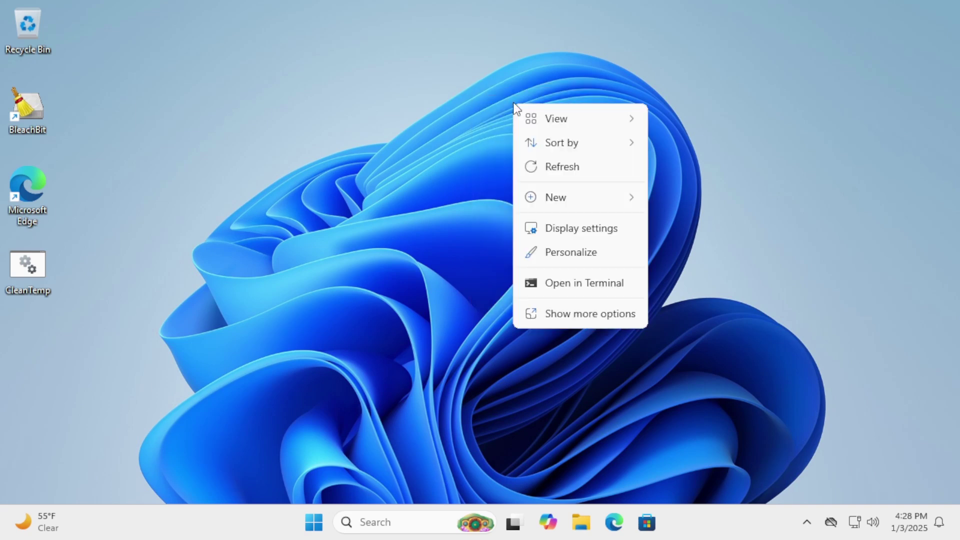
click(529, 165)
right_click(491, 86)
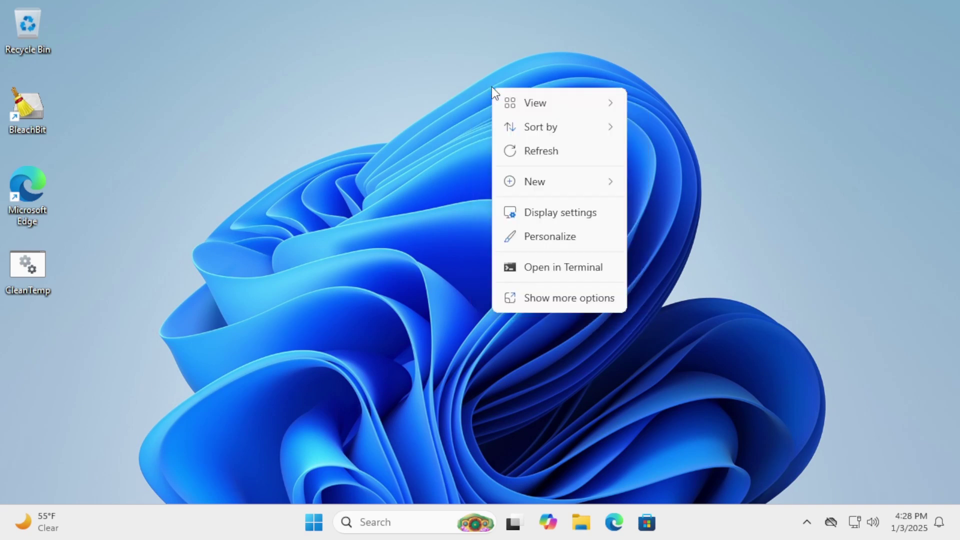
click(527, 155)
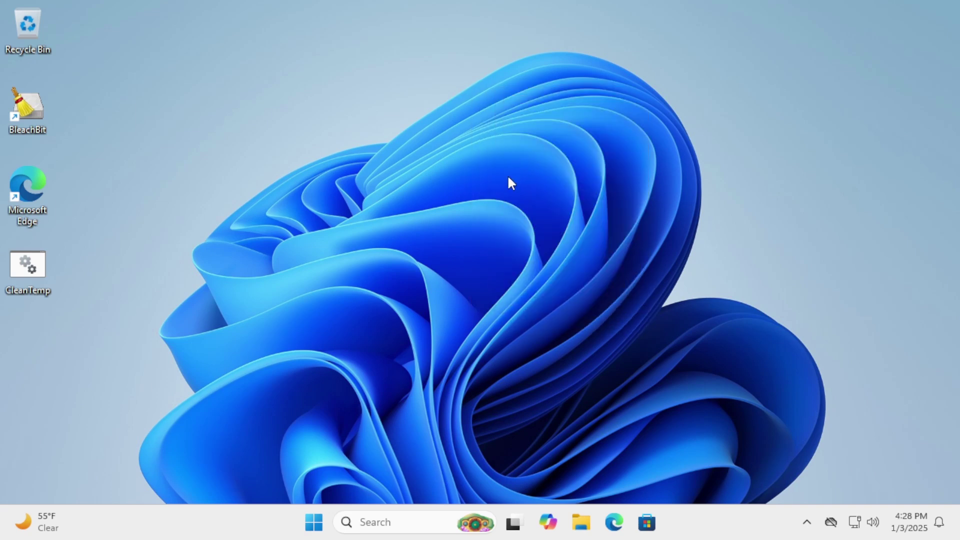